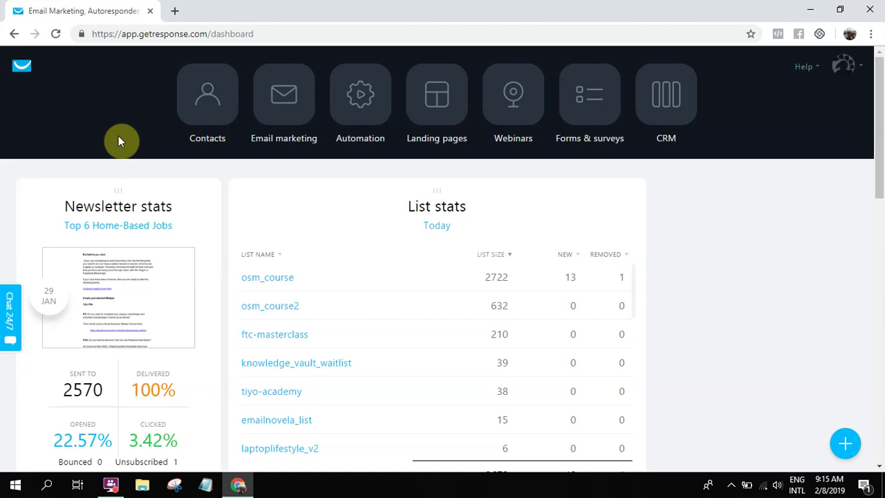
Step: Go to the Landing pages list with its two published pages and test template
scroll(115, 140, "down", 5)
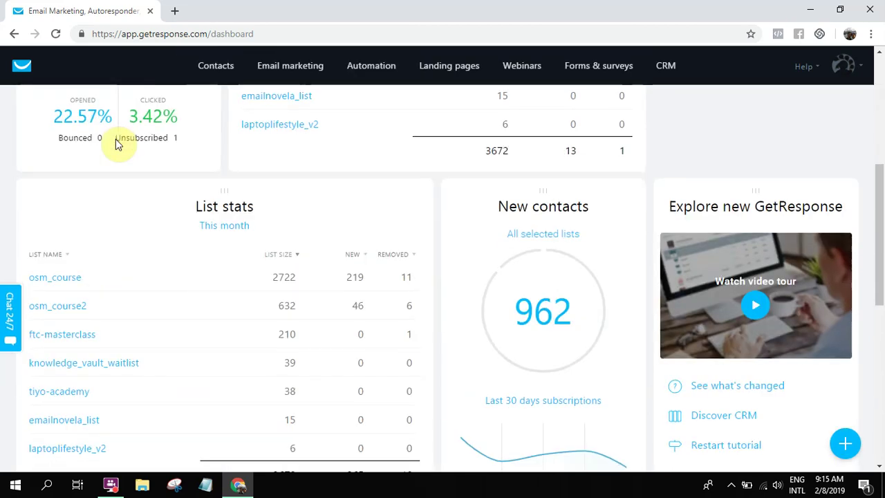
scroll(116, 139, "up", 5)
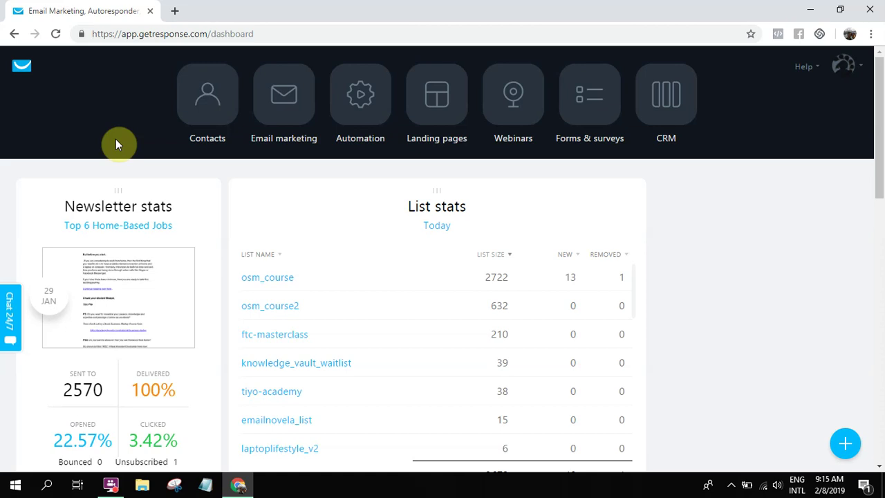
scroll(116, 139, "down", 4)
scroll(112, 142, "up", 4)
left_click(429, 97)
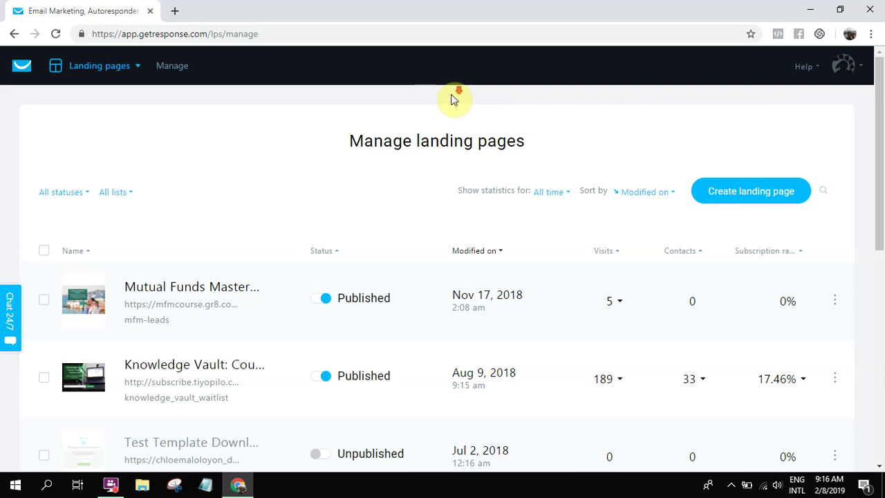
scroll(454, 92, "down", 4)
scroll(443, 132, "up", 5)
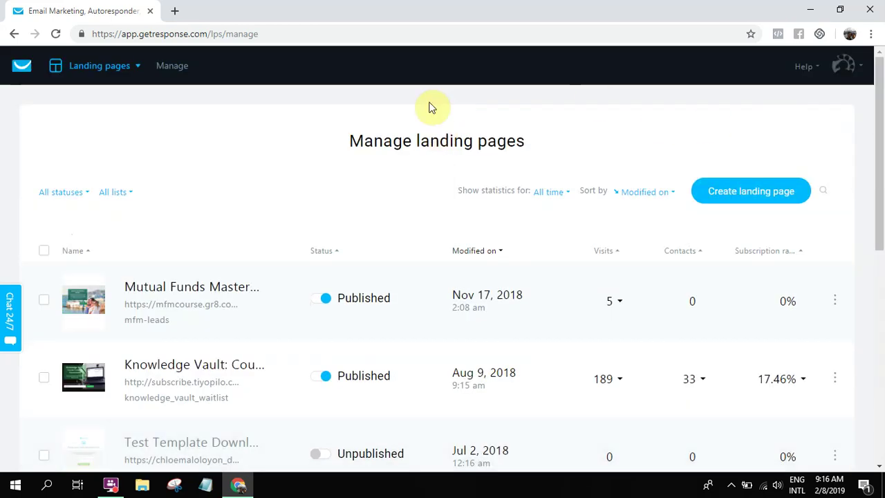
Step: Start a new landing page instead of the autosaved design, and browse the template gallery
left_click(732, 199)
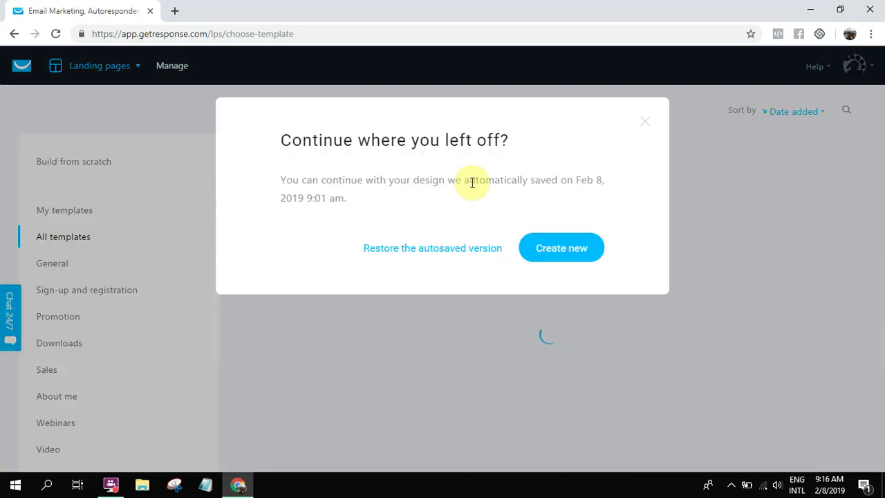
left_click(557, 261)
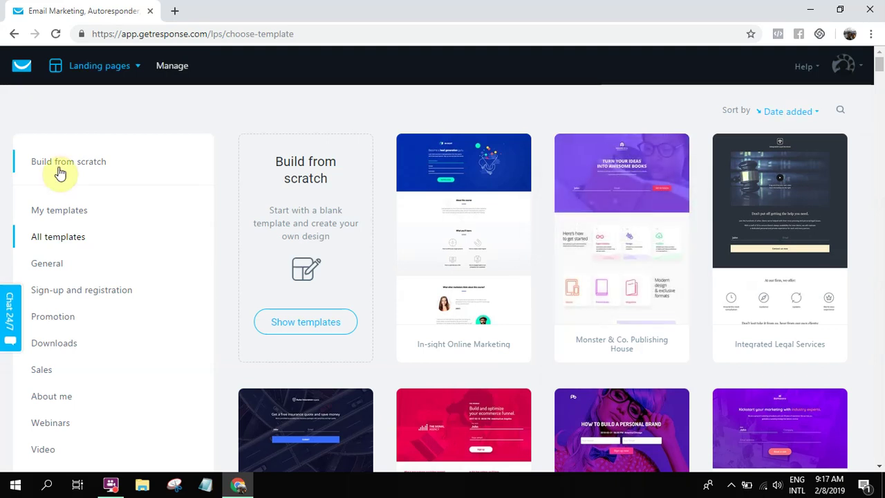
scroll(549, 194, "down", 3)
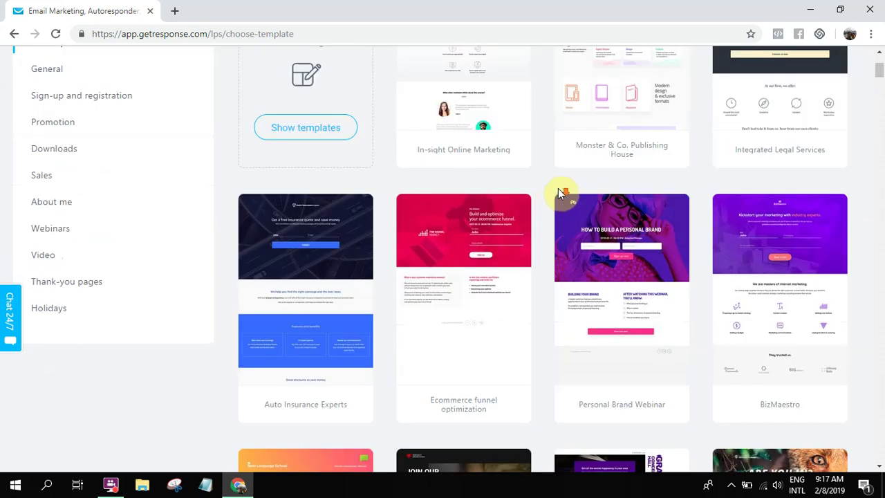
scroll(553, 184, "down", 3)
scroll(553, 183, "down", 3)
scroll(554, 183, "down", 3)
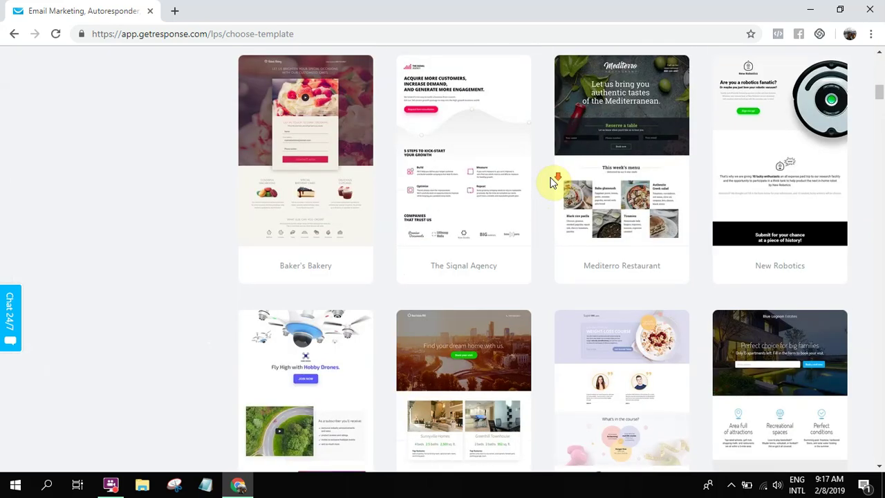
scroll(553, 182, "down", 5)
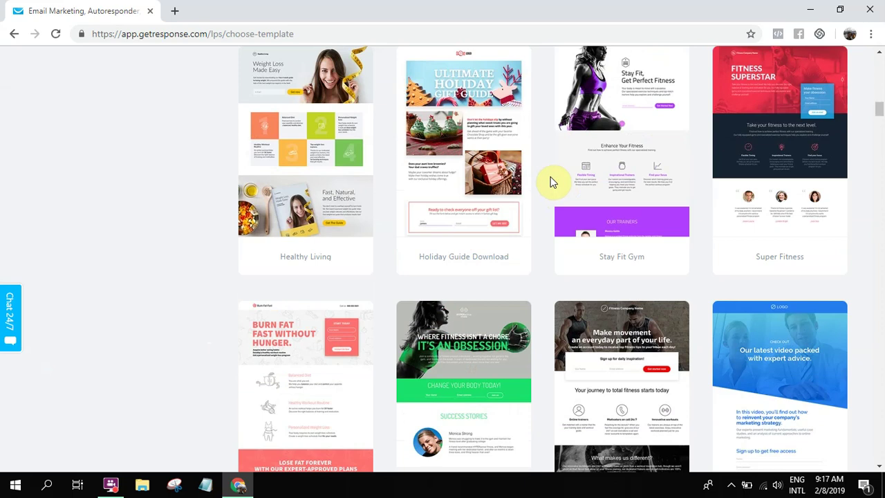
scroll(547, 180, "down", 5)
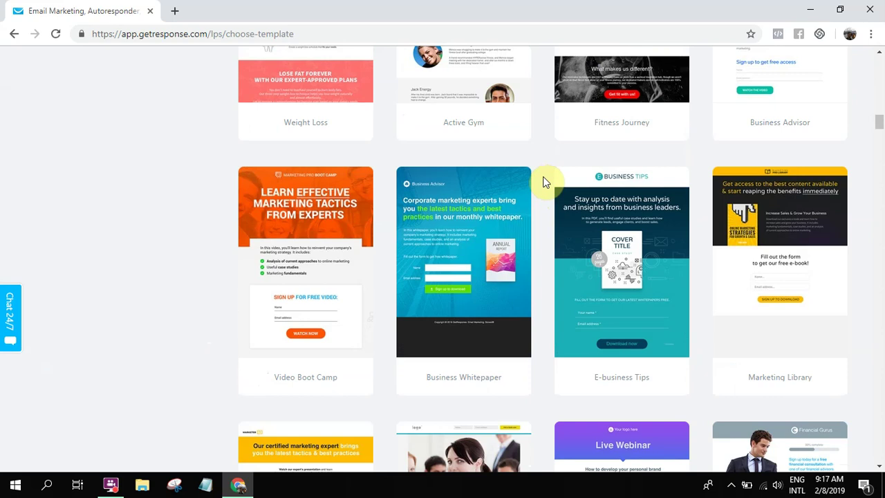
scroll(544, 182, "down", 3)
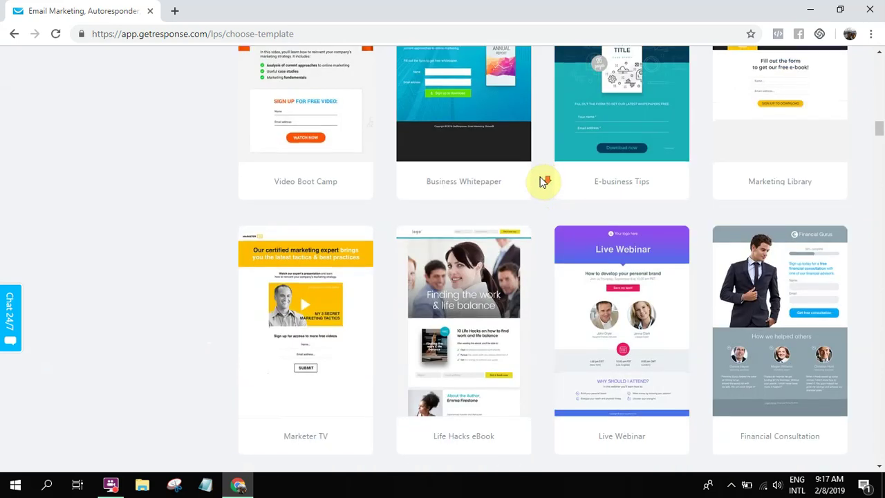
scroll(544, 182, "down", 1)
scroll(526, 190, "up", 1)
scroll(525, 193, "down", 5)
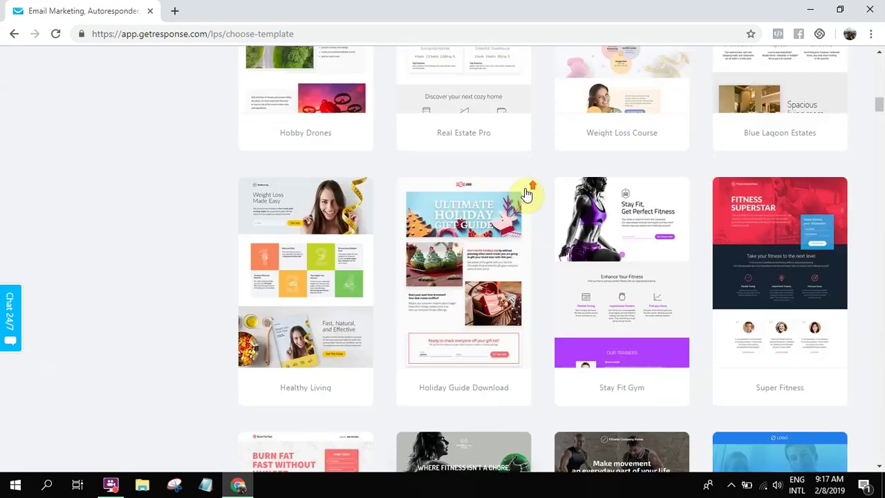
scroll(525, 193, "up", 20)
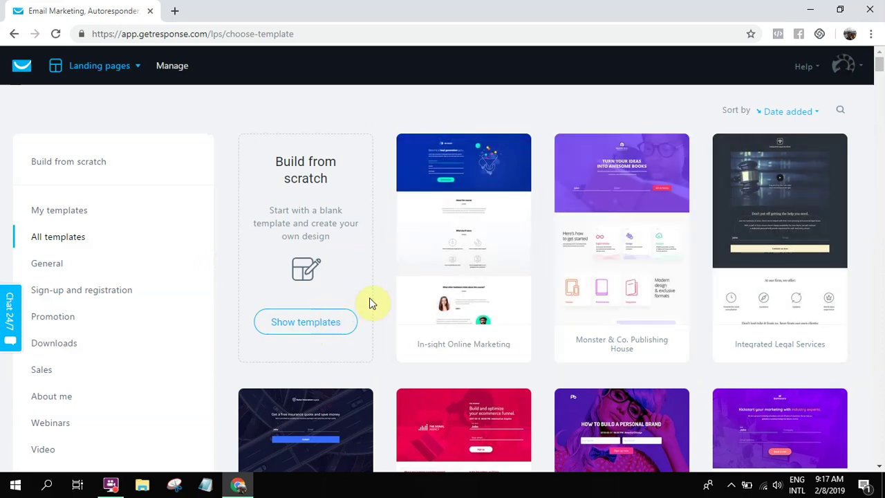
Step: Show the blank Build from scratch templates
left_click(344, 323)
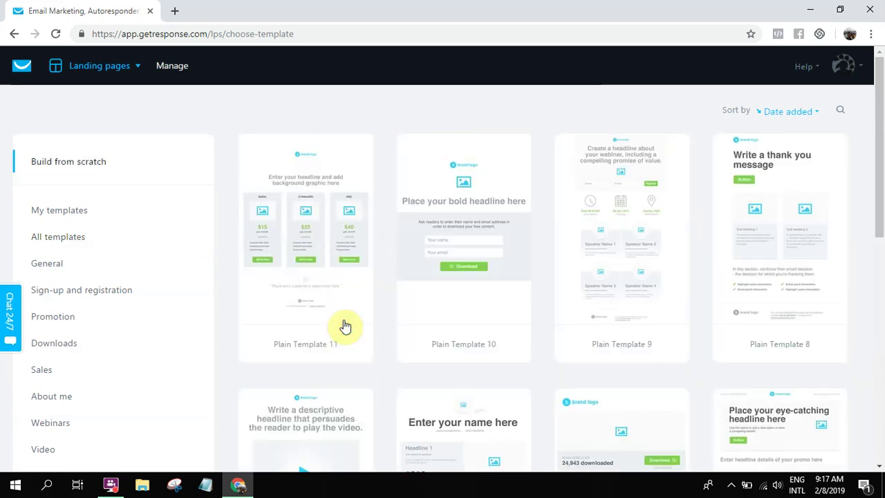
scroll(391, 183, "down", 5)
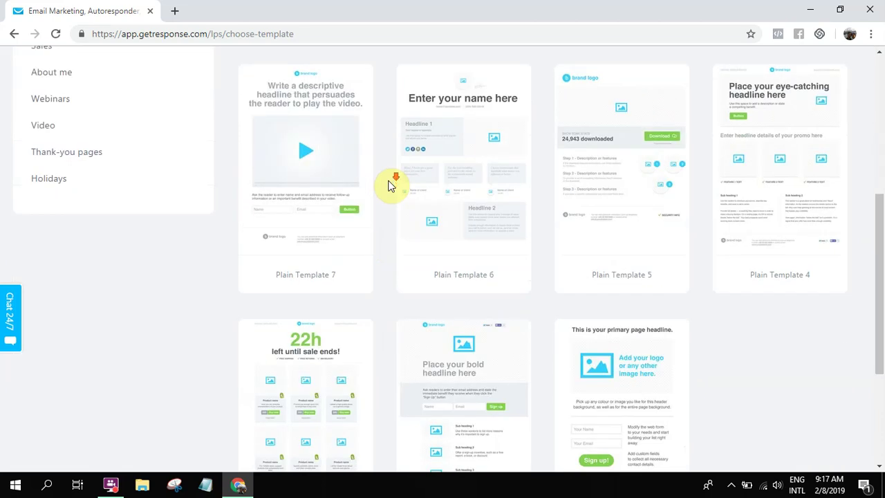
scroll(391, 184, "down", 3)
scroll(391, 184, "up", 5)
scroll(390, 184, "up", 3)
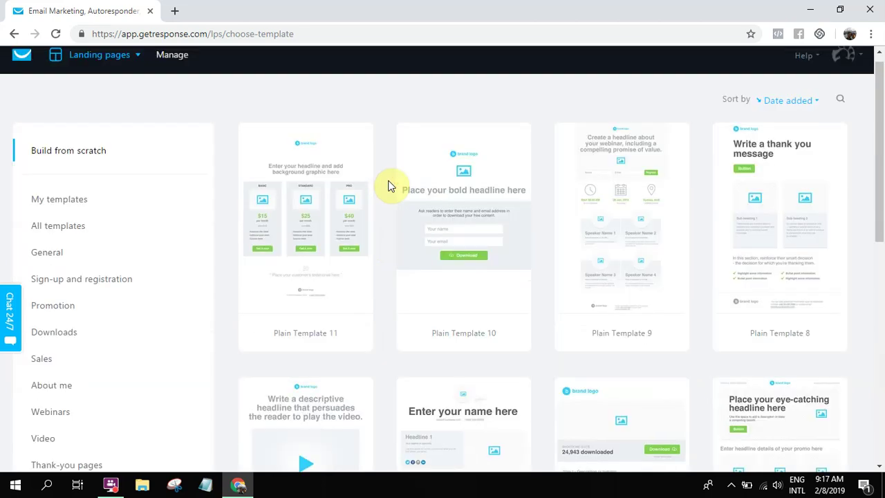
scroll(415, 235, "up", 1)
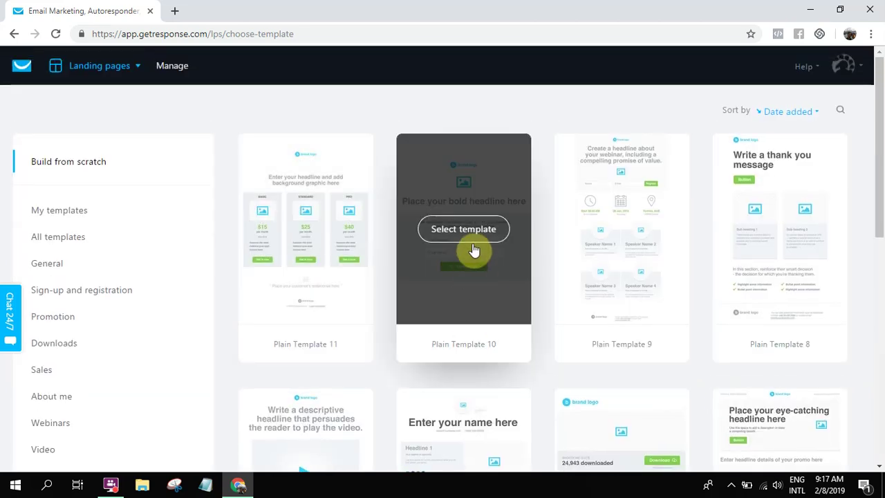
Step: Choose Plain Template 10 and name the page sample-demo-list-lp
left_click(480, 231)
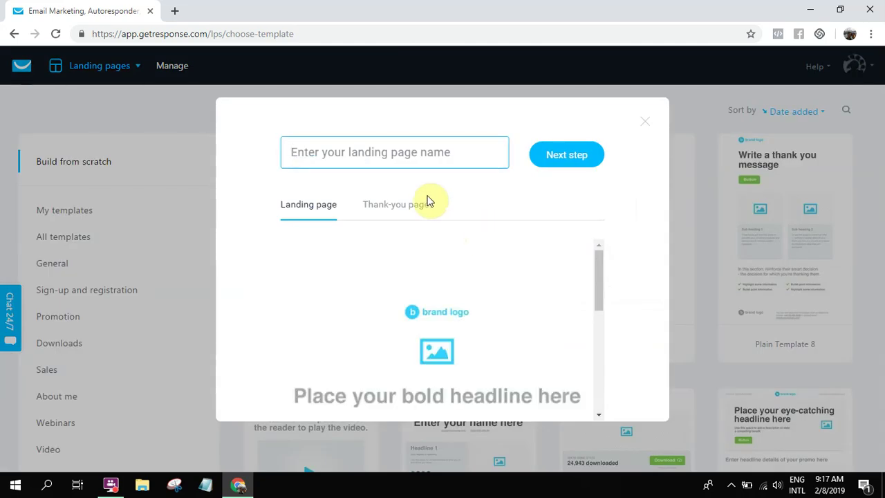
type("ample")
key("BackSpace")
key("BackSpace")
key("BackSpace")
key("BackSpace")
key("BackSpace")
type("sam")
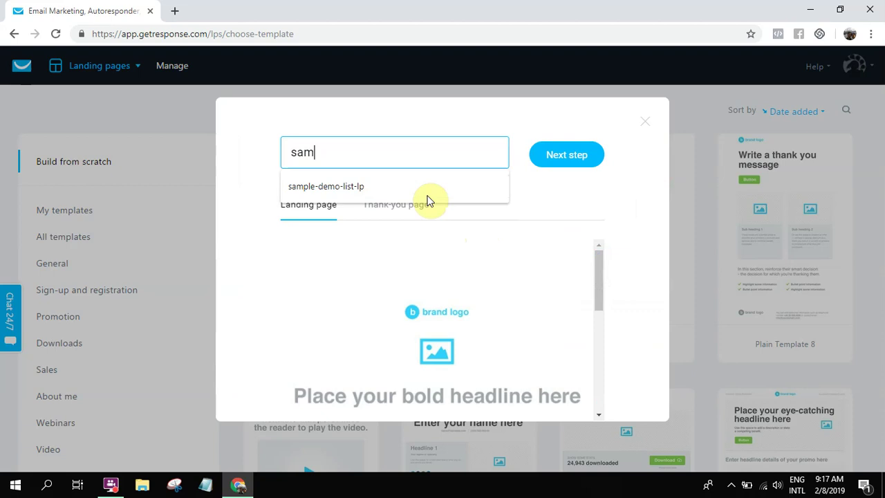
type("ple-demo-list-lp")
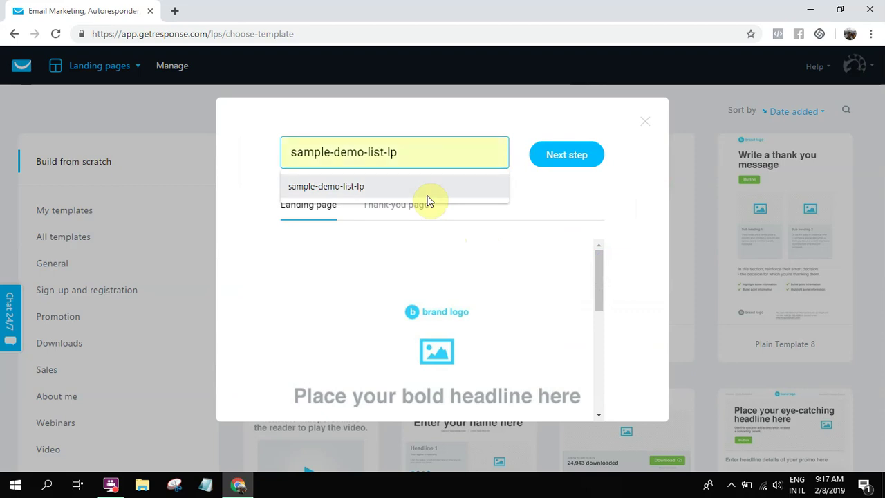
left_click(427, 194)
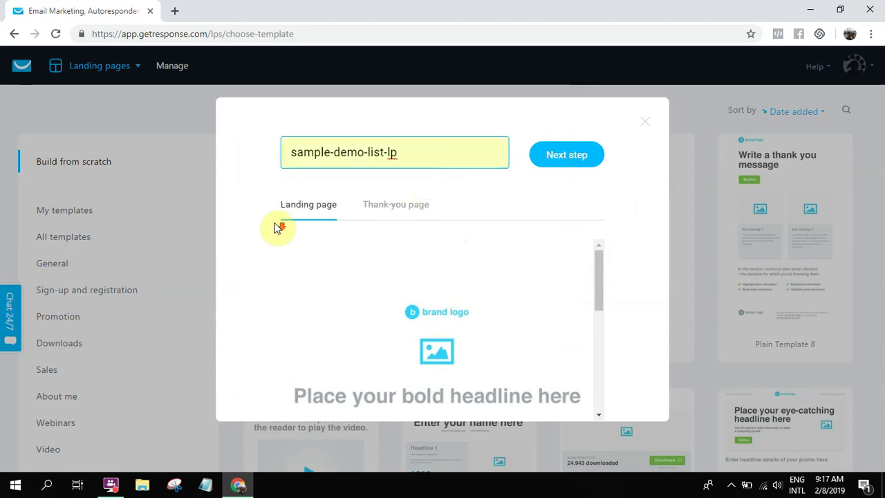
Step: Preview the template's landing page and its matching thank-you page
scroll(448, 271, "down", 1)
scroll(450, 271, "up", 1)
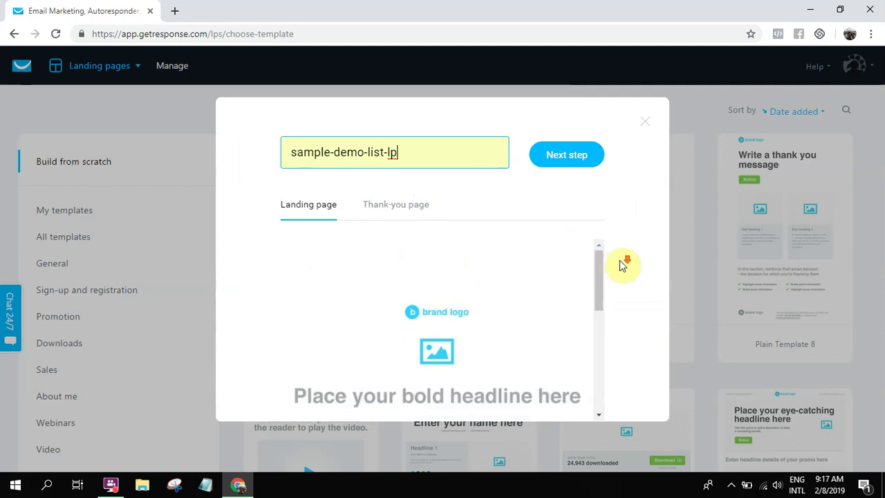
scroll(443, 275, "down", 1)
scroll(325, 260, "down", 4)
scroll(381, 288, "up", 4)
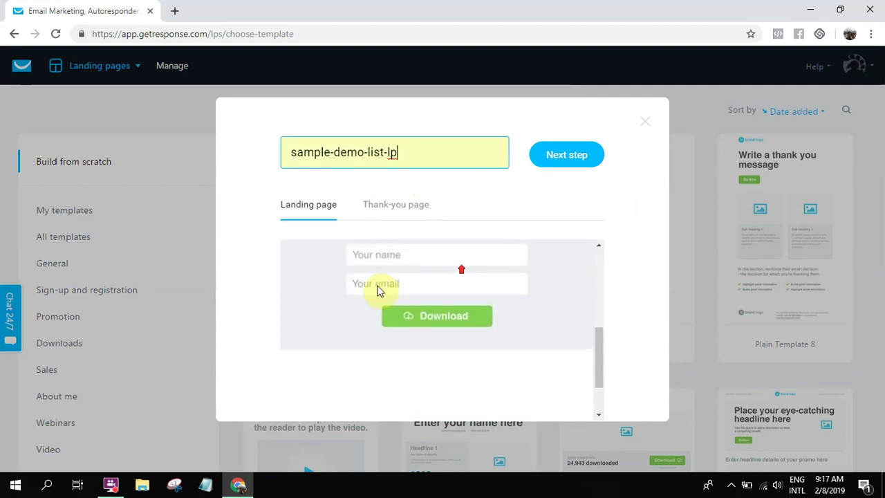
left_click(398, 204)
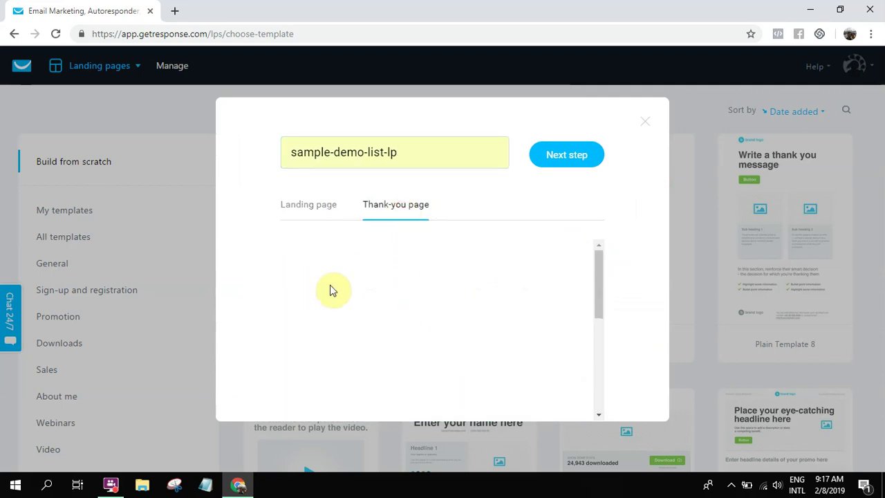
scroll(407, 298, "down", 5)
scroll(408, 317, "up", 2)
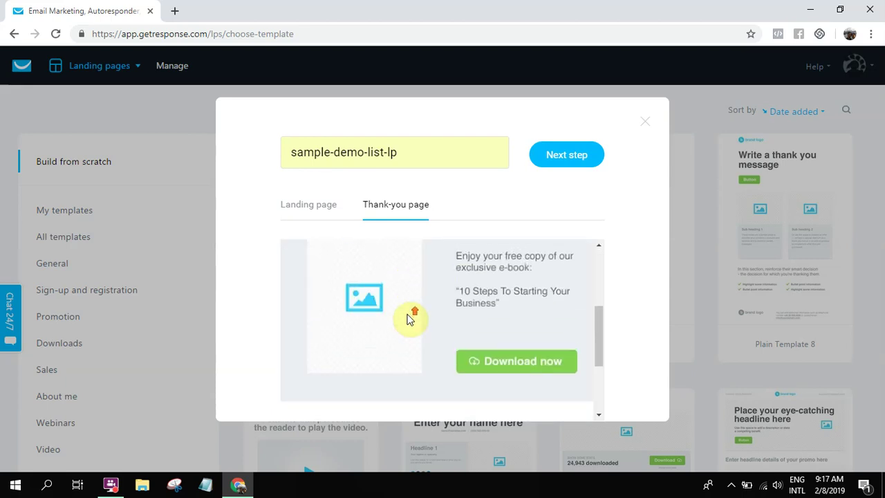
scroll(409, 316, "down", 2)
scroll(408, 318, "up", 5)
Step: Compare both previews again, then continue to the page editor
left_click(323, 209)
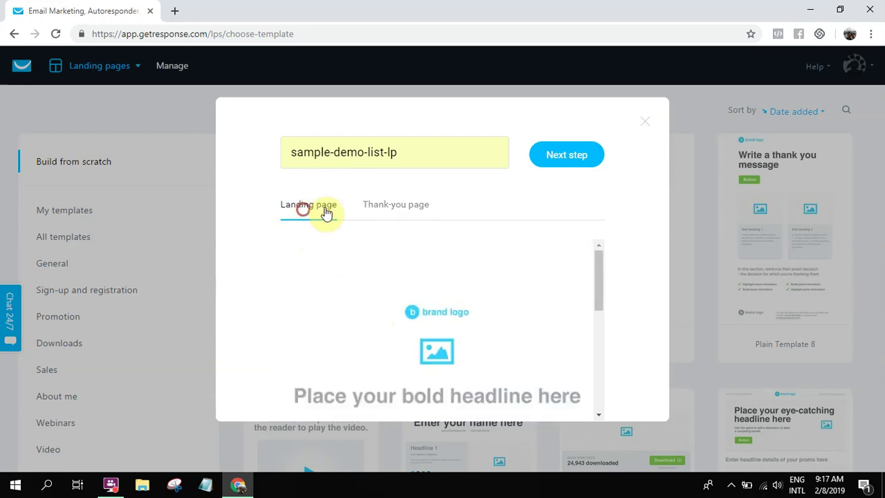
left_click(400, 215)
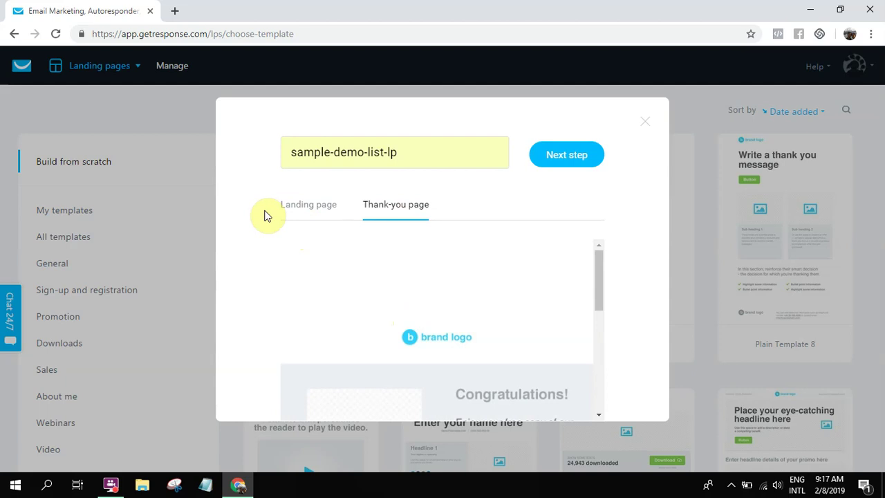
left_click(309, 210)
scroll(396, 284, "down", 5)
scroll(399, 289, "up", 5)
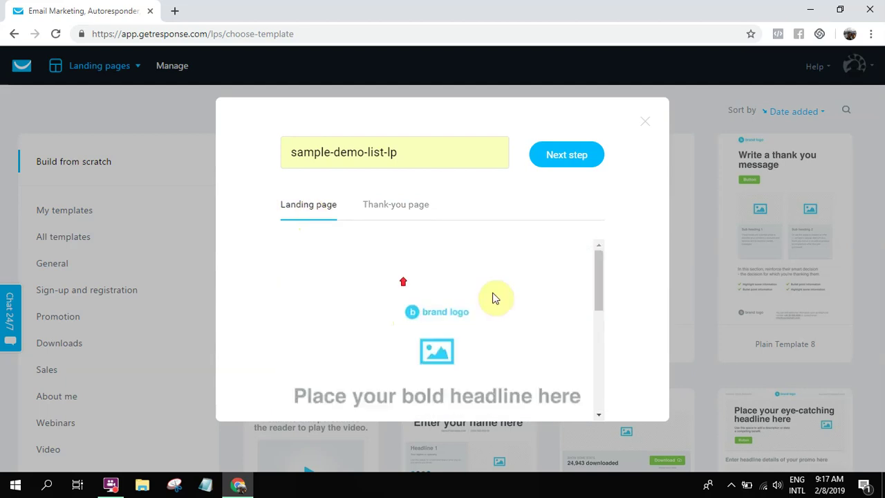
left_click(571, 159)
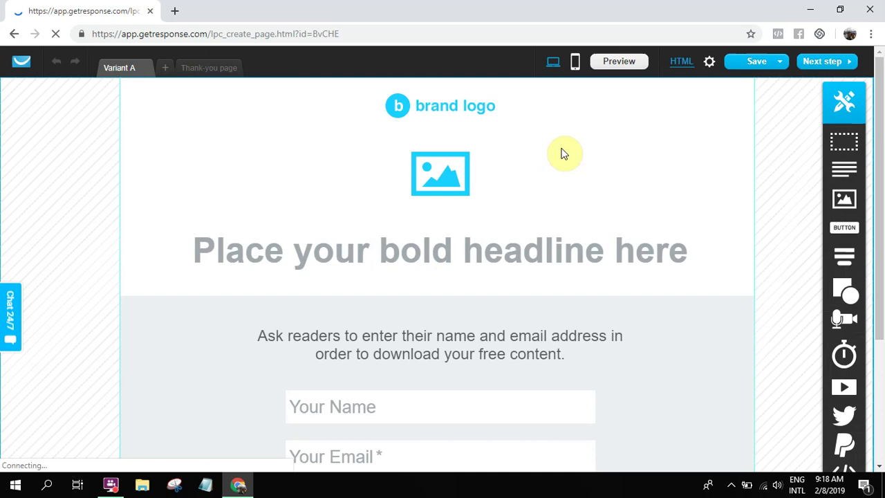
Step: Scroll through the template to review the logo, image placeholder, headline and download form
scroll(359, 266, "down", 3)
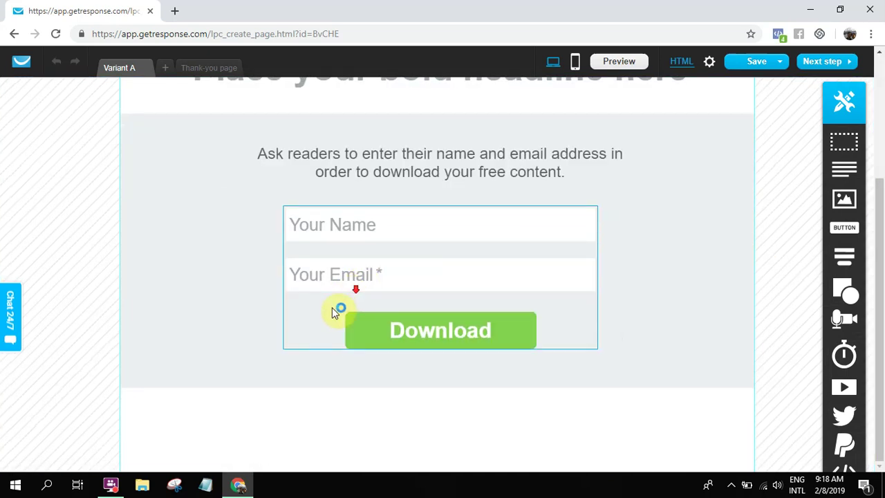
scroll(484, 238, "up", 2)
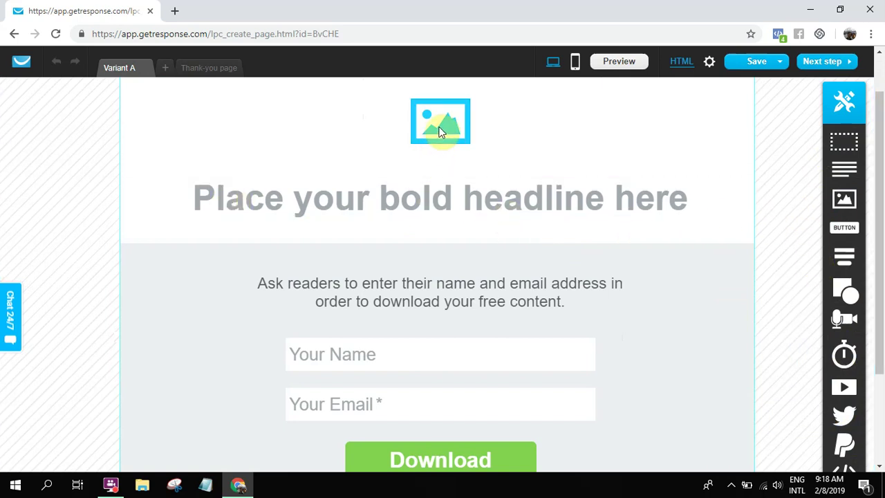
scroll(389, 157, "up", 1)
Step: Delete the image placeholder and drop a new road photo Image into Section 1
left_click(443, 183)
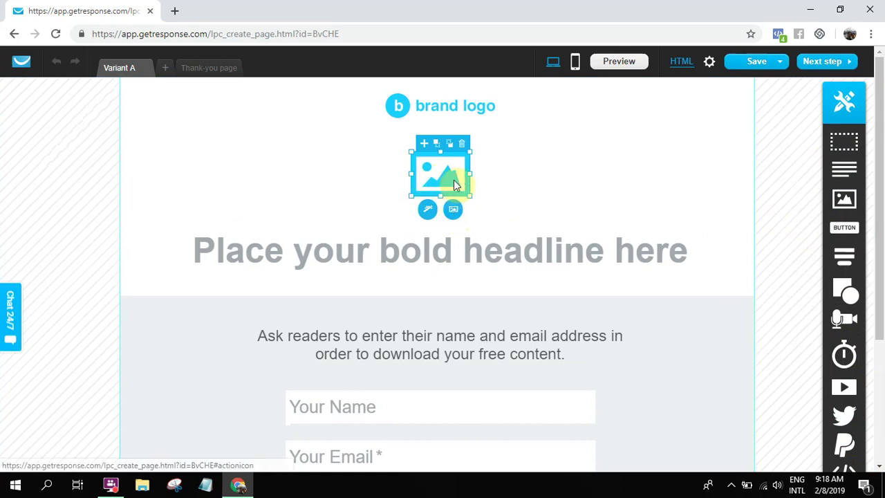
left_click(464, 152)
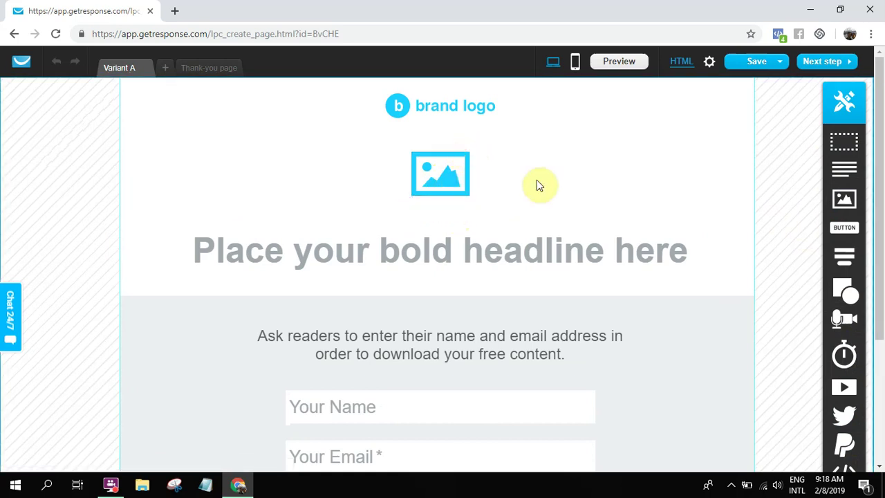
left_click(454, 166)
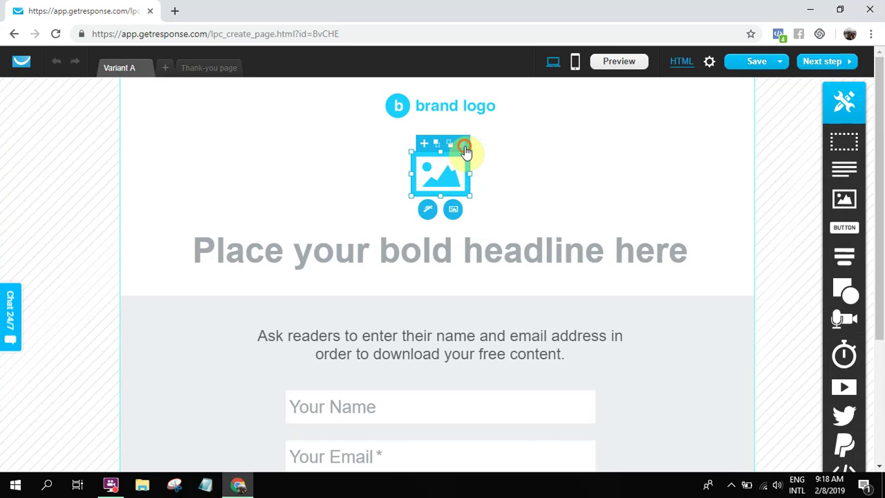
left_click(465, 148)
left_click_drag(844, 199, 457, 167)
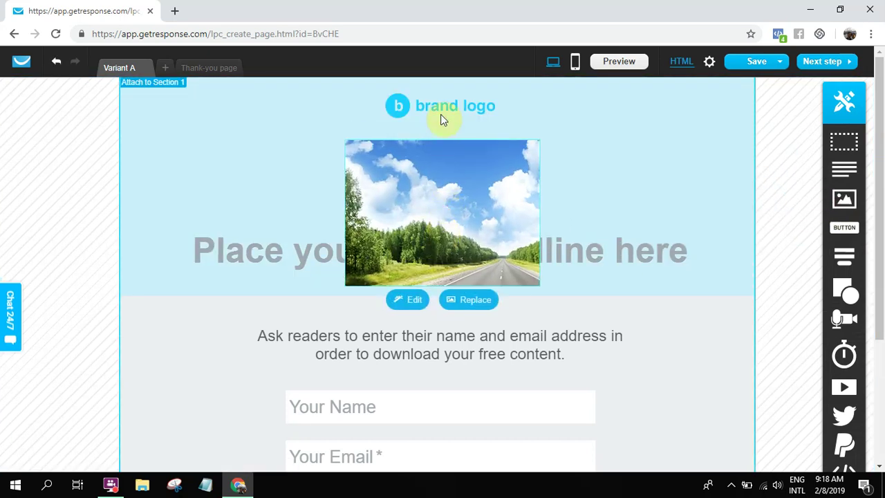
Step: Delete the brand logo and move the road photo to the top of the section
left_click(442, 115)
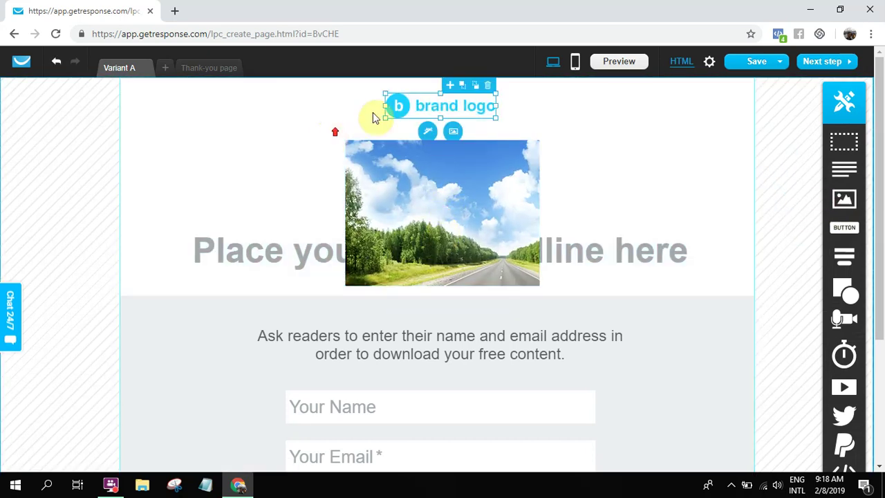
left_click(488, 85)
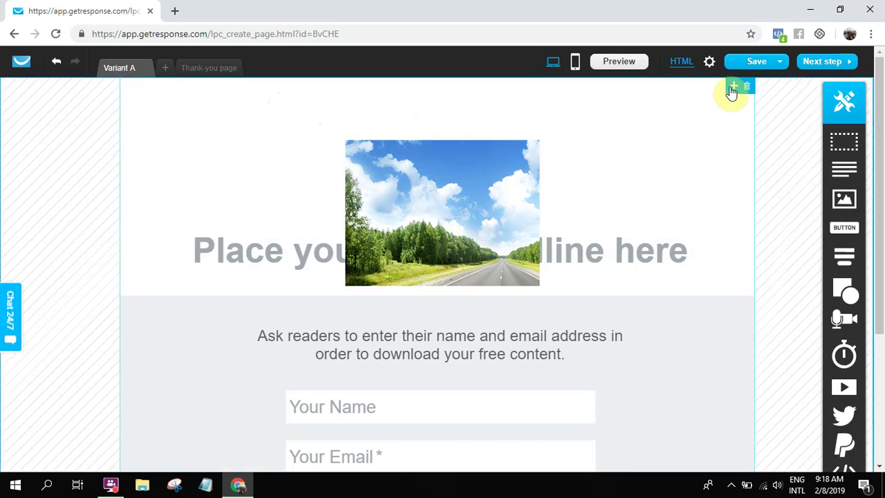
left_click_drag(435, 229, 428, 173)
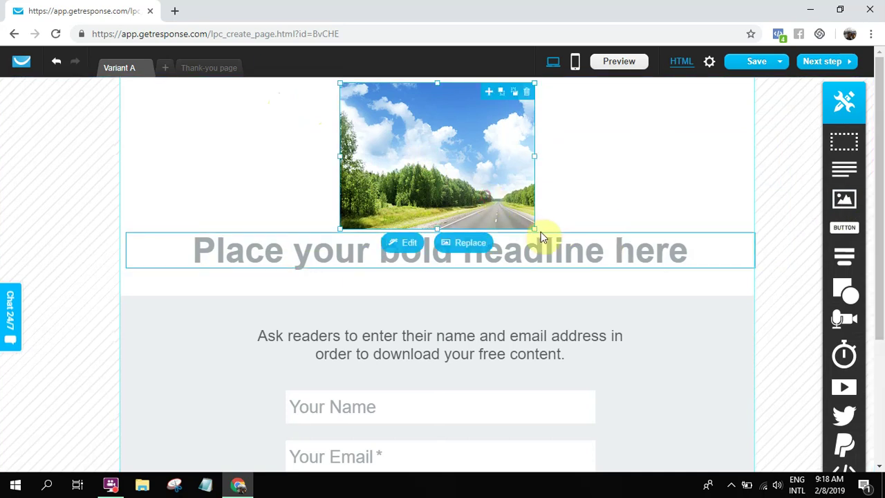
Step: Enlarge the road photo to about 394x296 and place the headline beneath it
left_click_drag(535, 228, 607, 338)
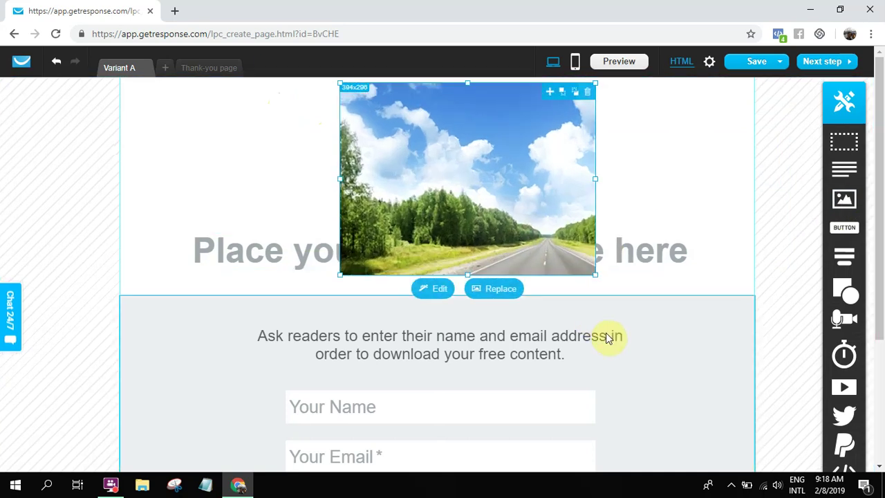
left_click_drag(535, 214, 518, 243)
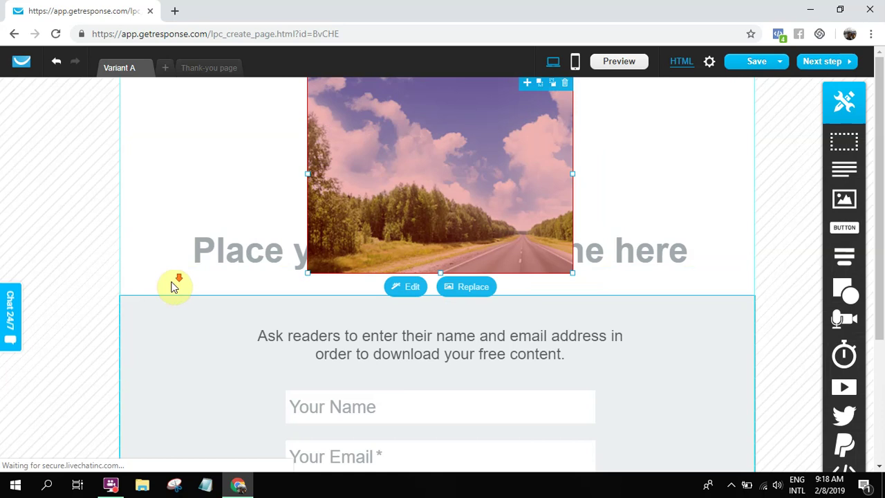
scroll(310, 309, "down", 2)
mouse_move(198, 222)
left_mouse_down()
mouse_move(203, 202)
mouse_move(205, 238)
left_mouse_up()
scroll(214, 186, "up", 2)
mouse_move(223, 192)
left_mouse_down()
mouse_move(225, 246)
mouse_move(217, 204)
left_mouse_up()
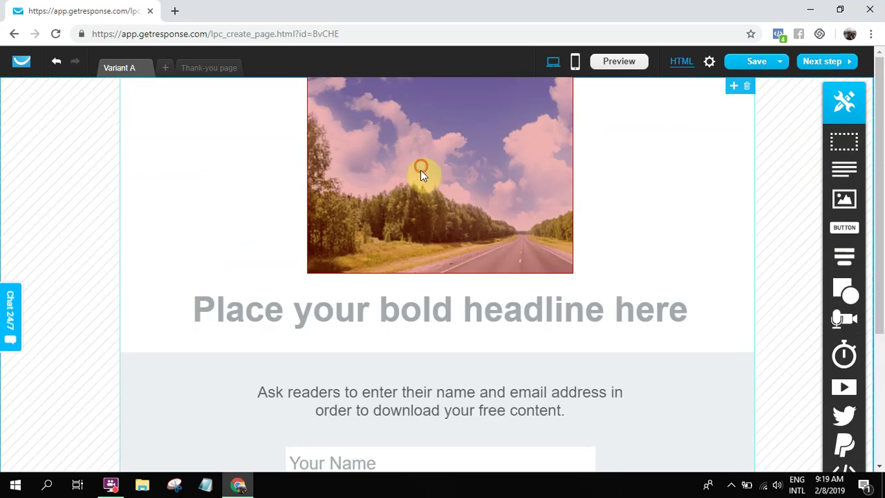
left_click(420, 169)
left_click(245, 172)
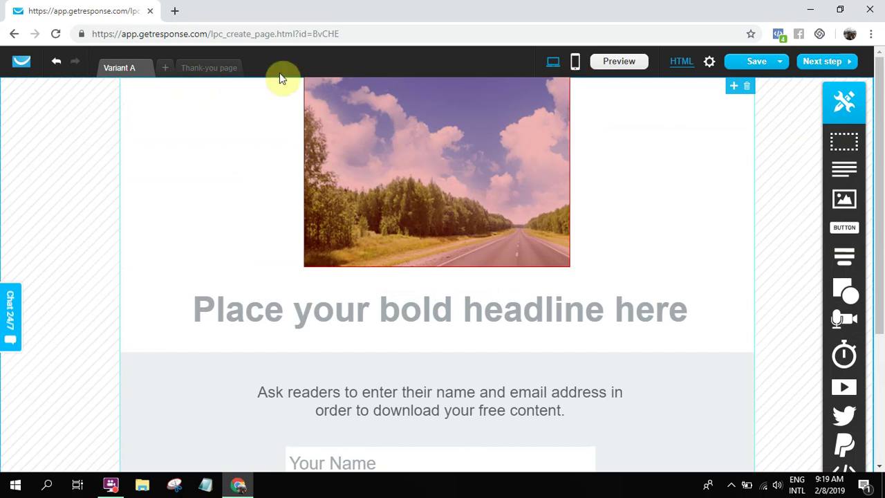
Step: Nudge the photo so it's centred horizontally just above the headline
left_click_drag(436, 108, 441, 119)
scroll(225, 121, "down", 2)
scroll(266, 222, "up", 2)
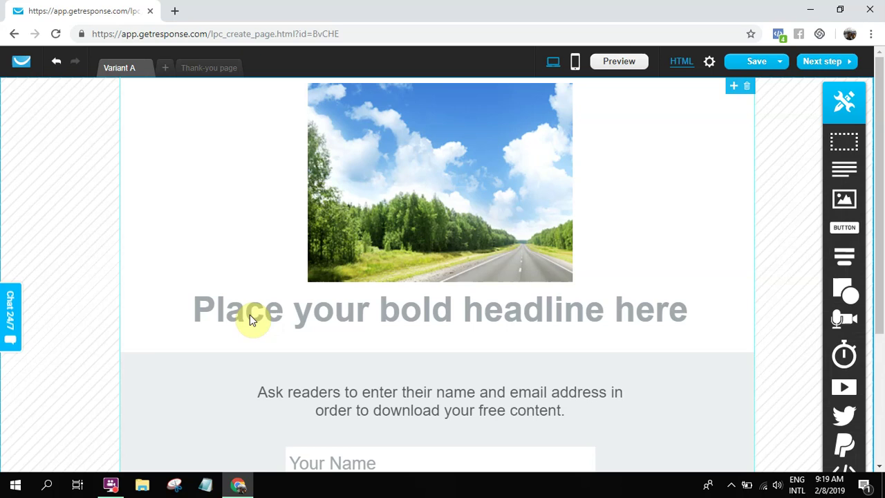
left_click_drag(336, 245, 340, 236)
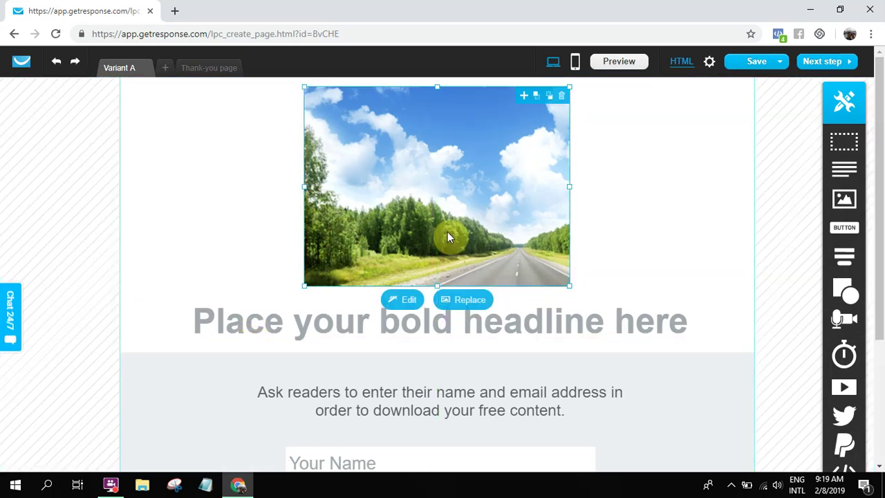
Step: Replace the road photo with the Newbie's Checklist image from My Images
left_click(454, 300)
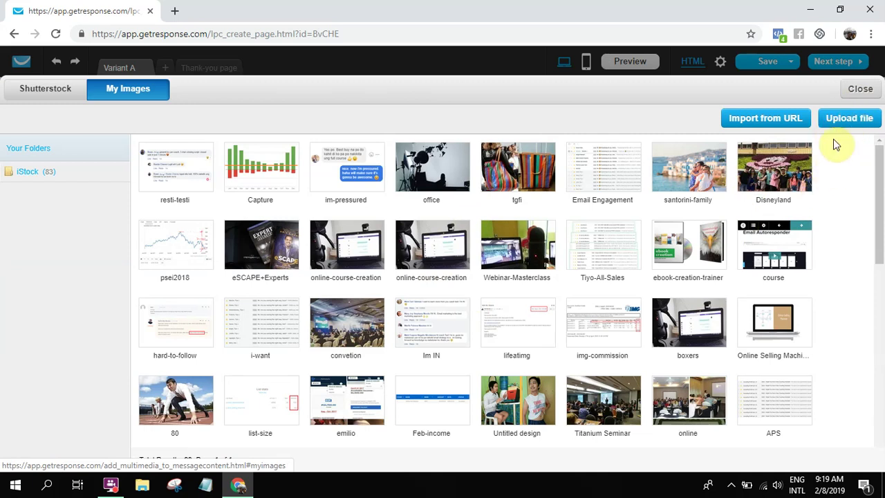
scroll(505, 277, "down", 6)
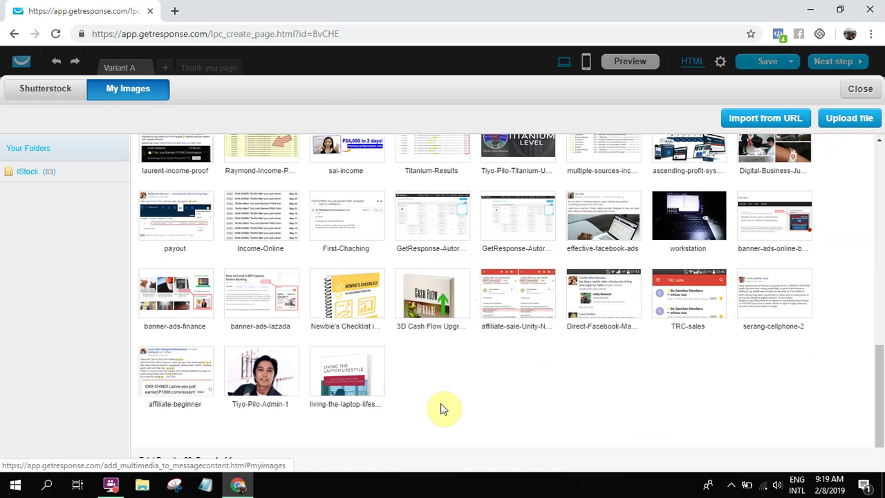
mouse_move(356, 315)
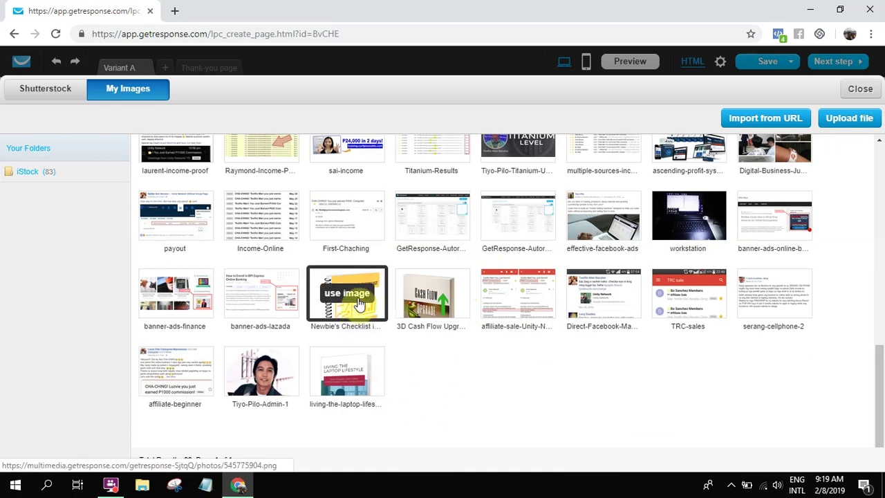
left_click(358, 303)
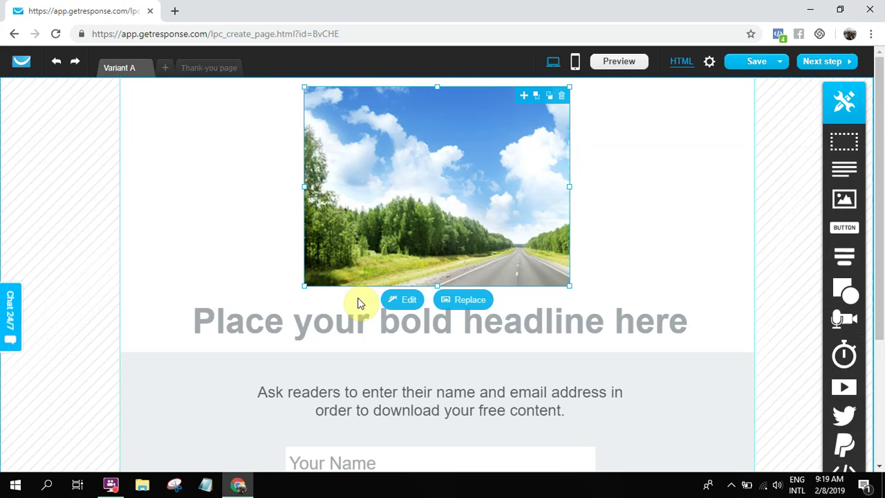
Step: Shrink the Newbie's Checklist cover within its block so it sits fully above the headline
left_click(266, 250)
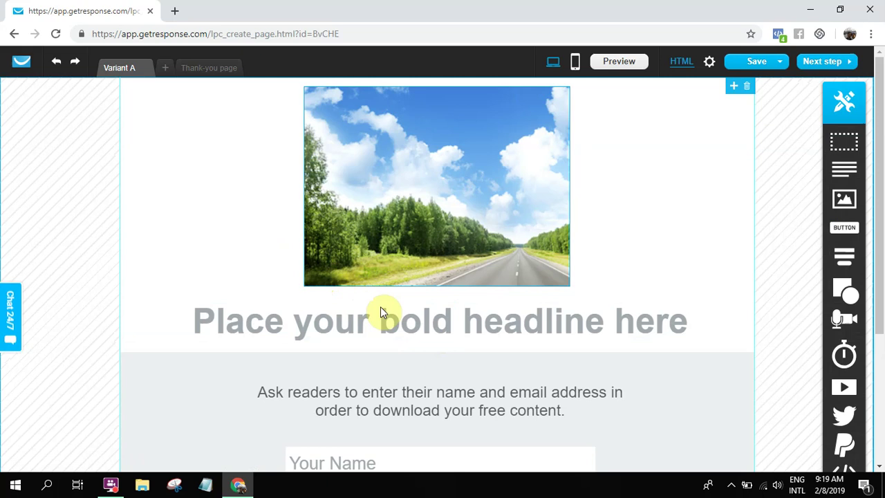
left_click(429, 323)
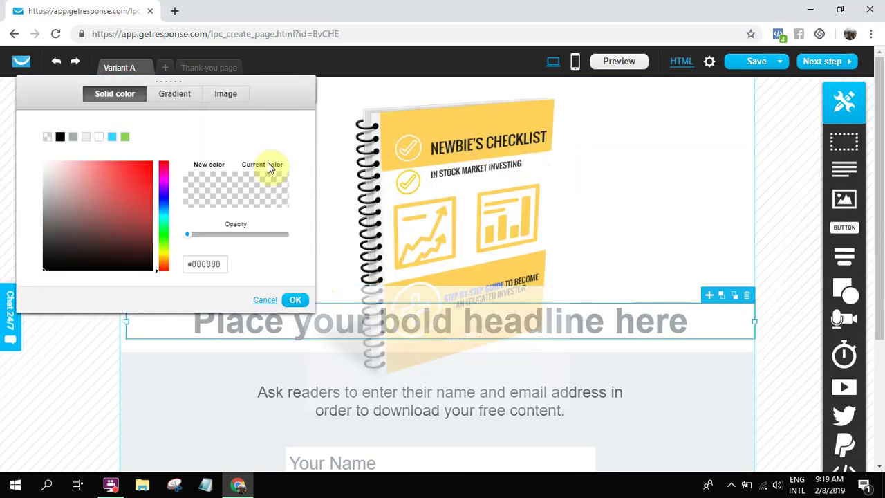
left_click(295, 301)
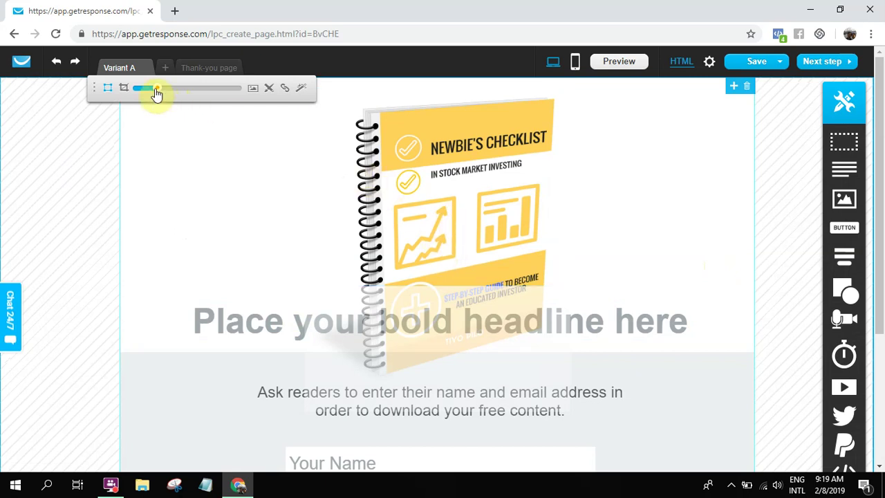
mouse_move(158, 93)
left_mouse_down()
mouse_move(147, 89)
mouse_move(175, 93)
mouse_move(145, 91)
left_mouse_up()
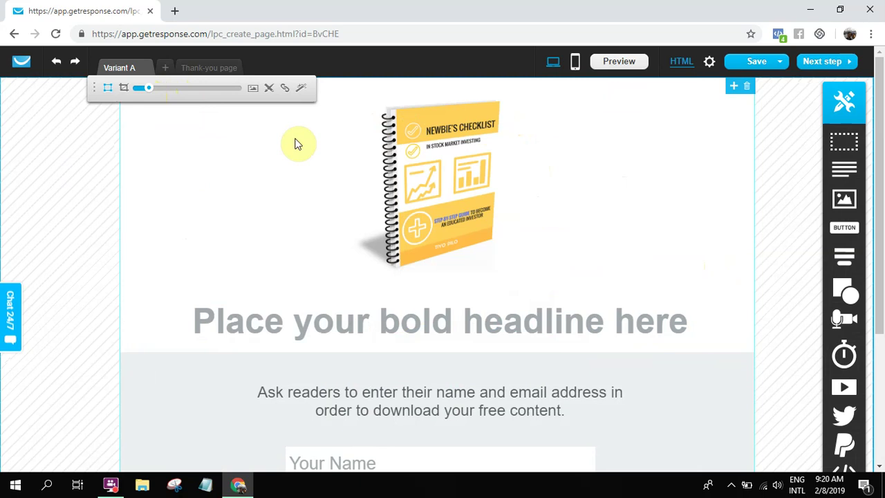
left_click(108, 87)
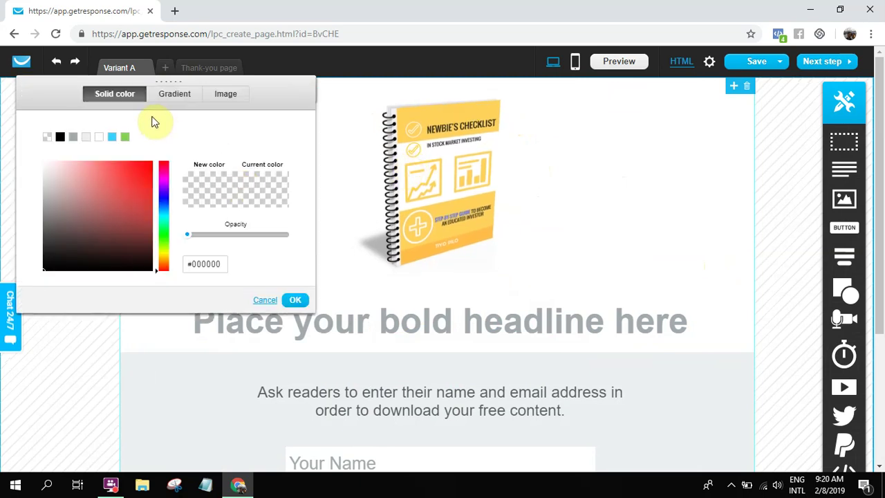
left_click(294, 299)
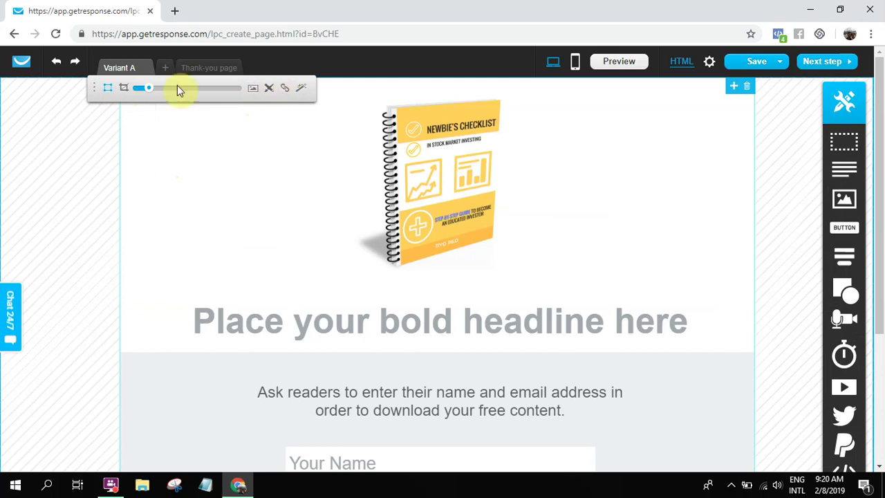
left_click_drag(96, 87, 111, 164)
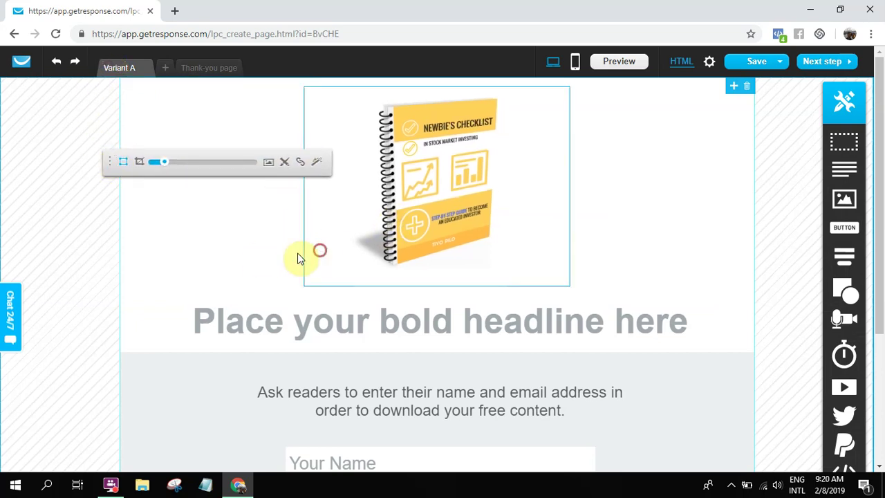
Step: Change the headline text to 'Are you Ready to Invest in the Stock Market?'
left_click(597, 317)
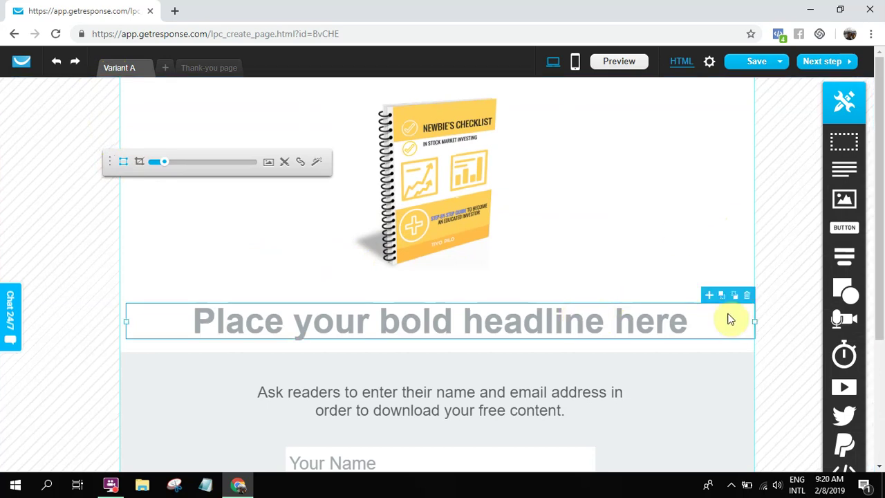
double_click(528, 321)
left_click(369, 317)
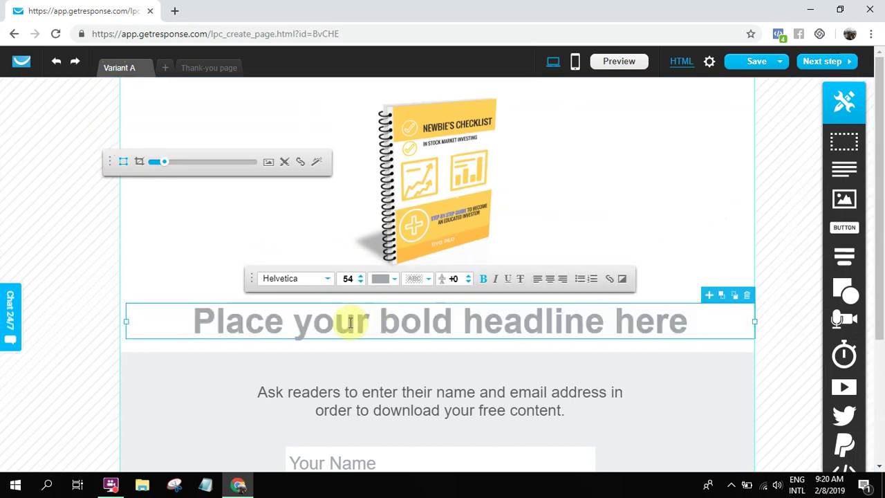
key("ctrl+a")
type("Down")
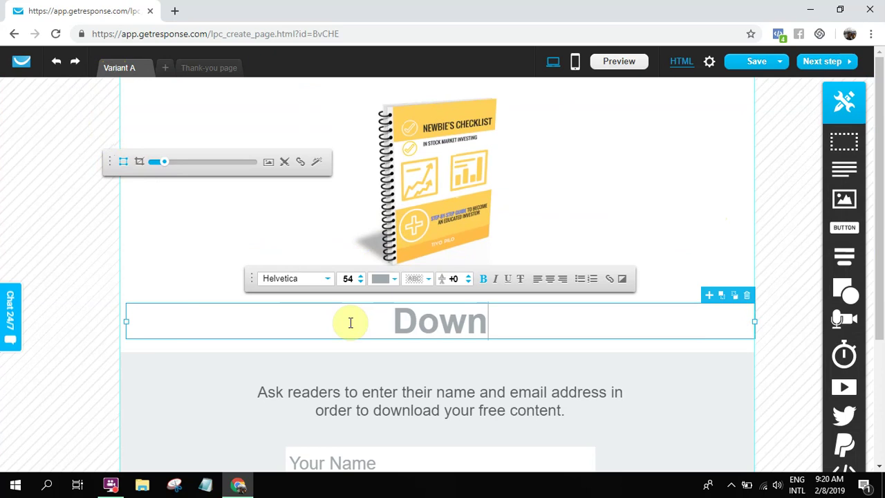
type("load your Free")
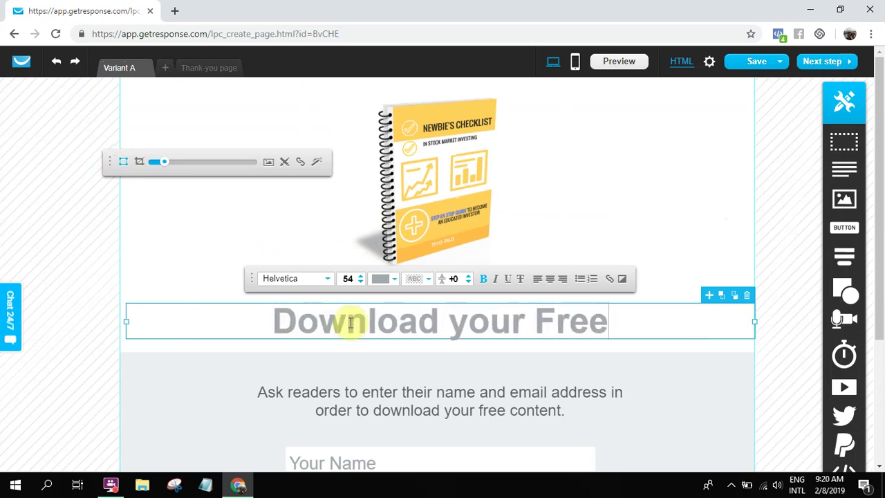
key("BackSpace")
key("BackSpace")
key("BackSpace")
key("ctrl+a")
type("Are you ")
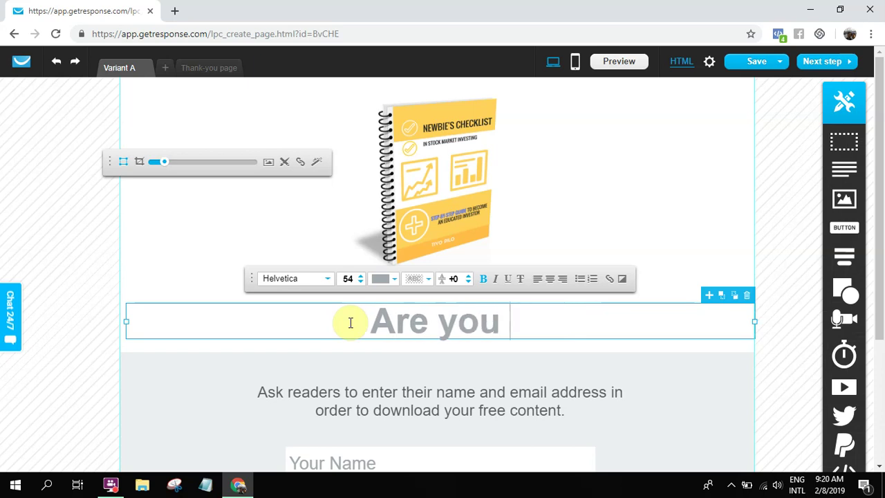
type("Ready")
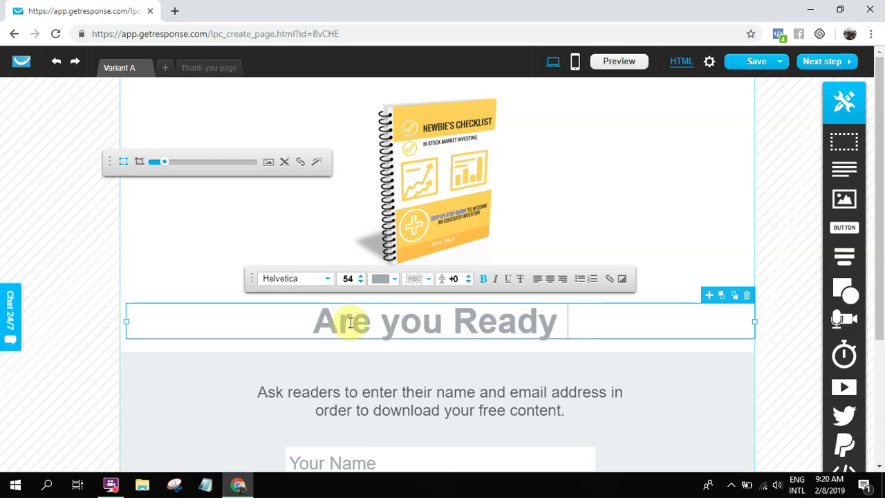
type(" to Invest ")
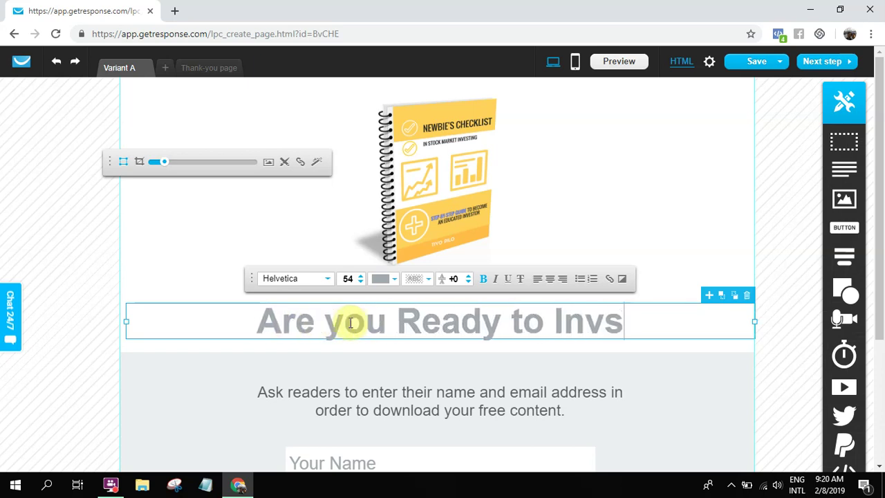
type("in the Stock")
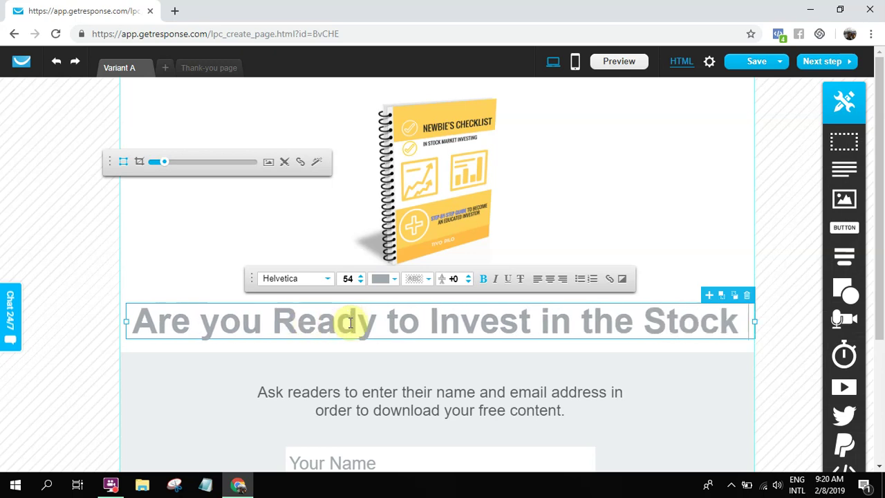
type(" Market?")
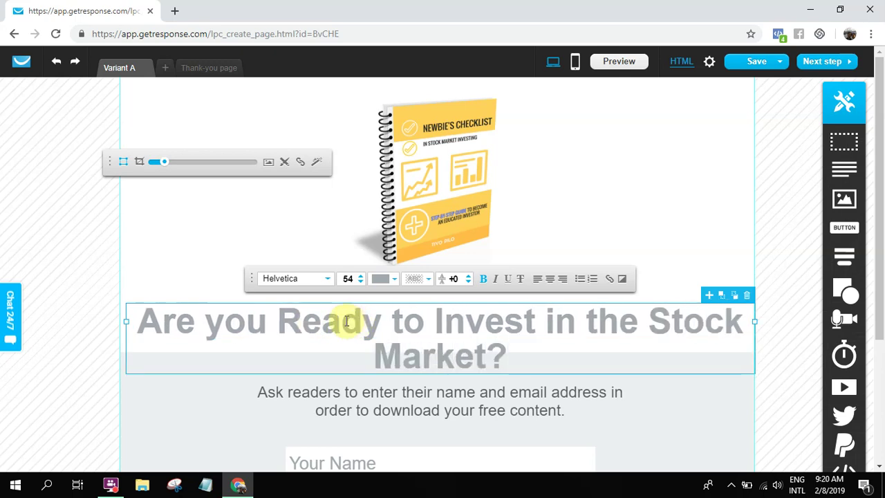
Step: Narrow and re-centre the headline box so it wraps onto two centred lines
left_click_drag(123, 320, 218, 320)
left_click(113, 286)
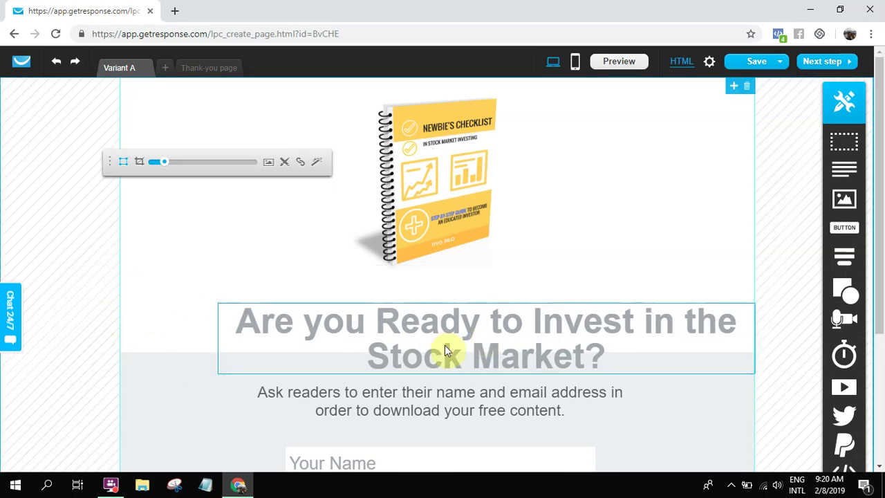
left_click_drag(446, 351, 406, 351)
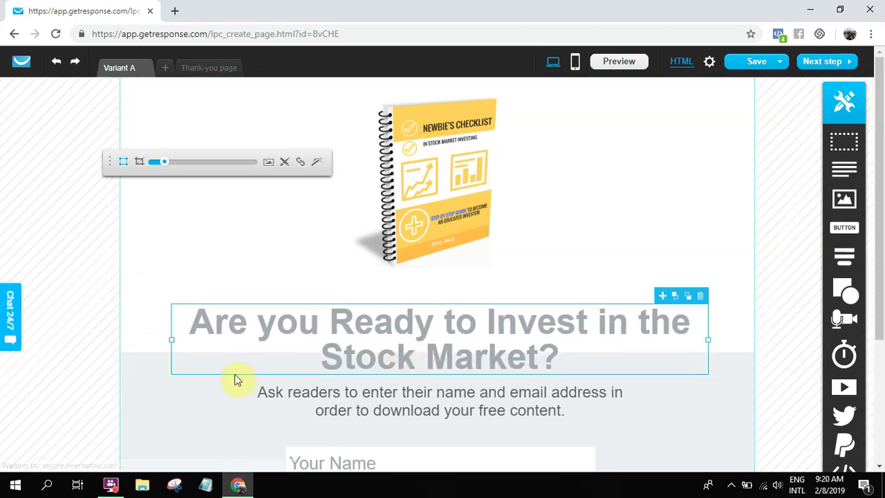
left_click(355, 407)
scroll(243, 385, "down", 2)
Step: Rewrite the intro paragraph as 'Enter your name and BEST email below to download your free ebook copy now.'
left_click(341, 289)
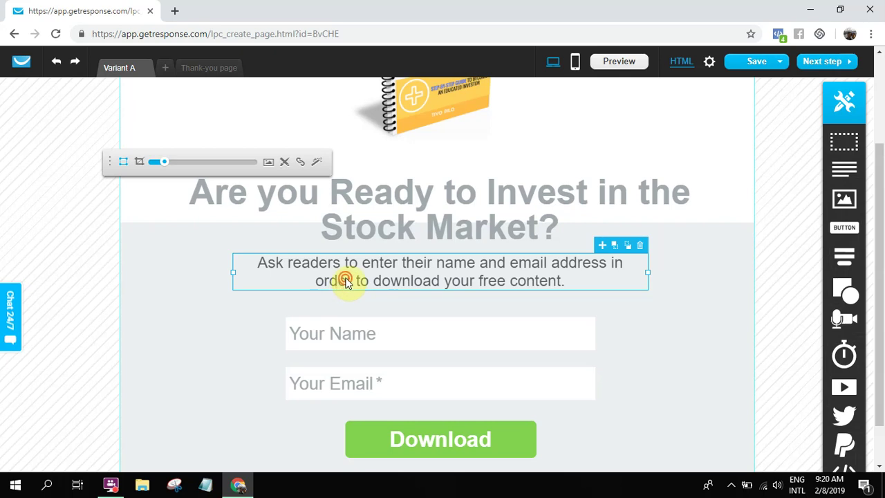
left_click(346, 280)
type("Enter your")
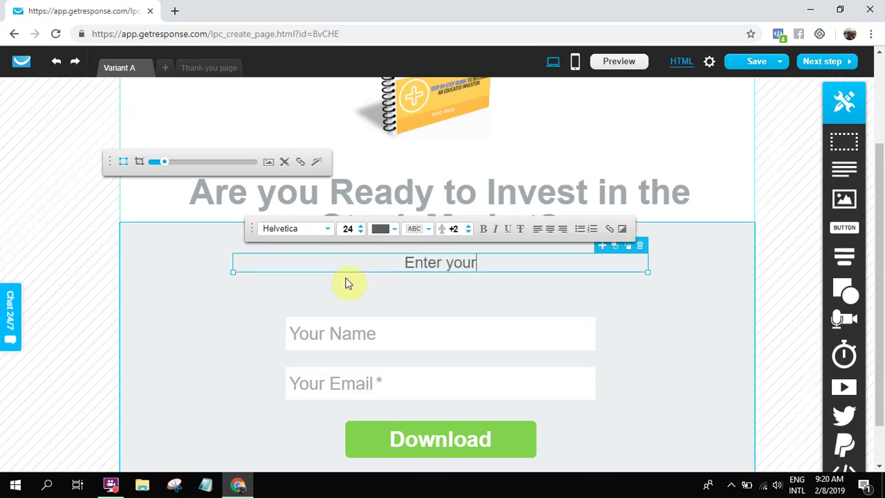
type(" email below")
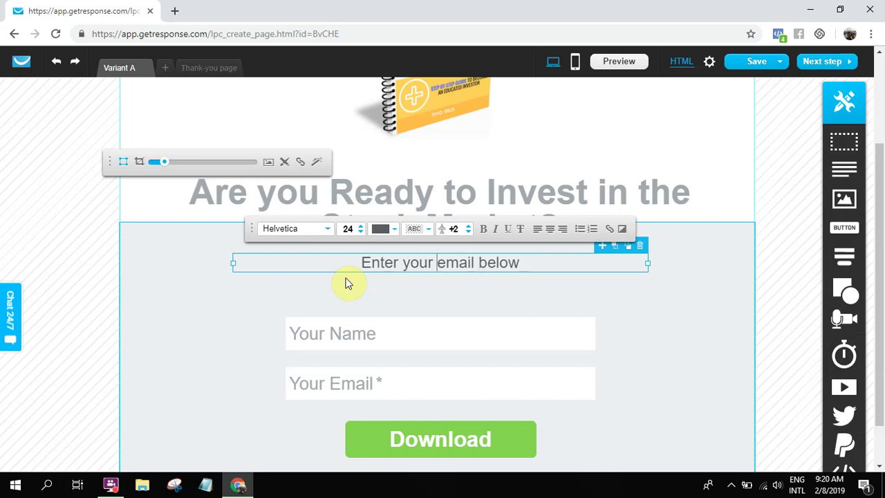
type("name and ")
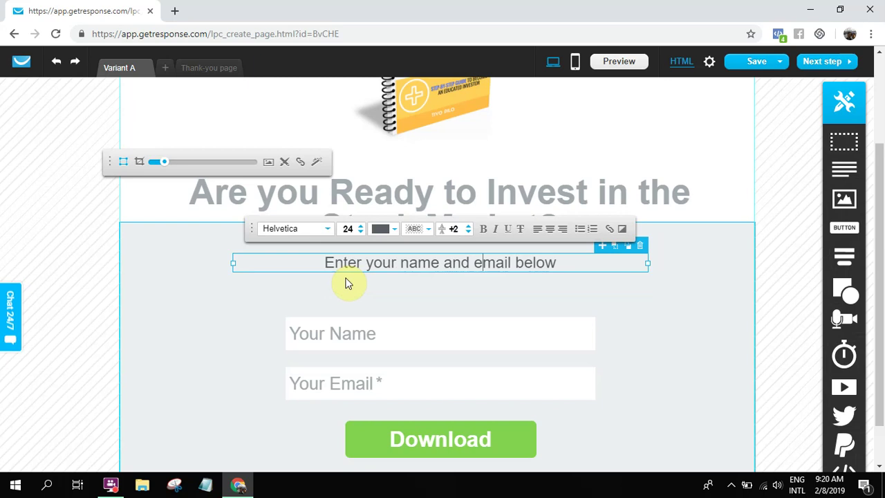
type(" BES ")
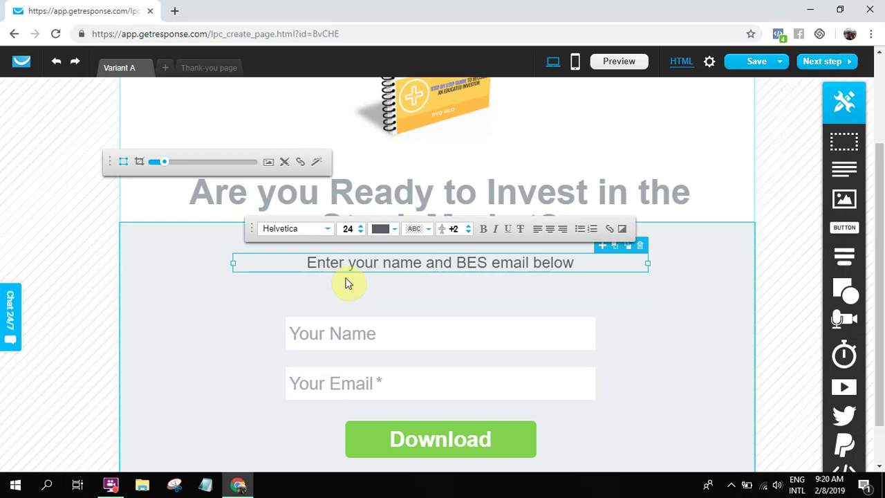
type("T")
key("End")
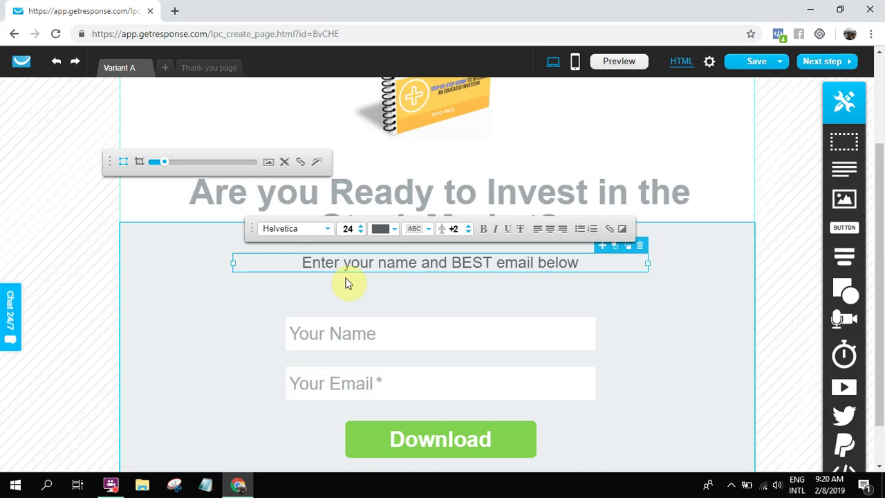
type("to down")
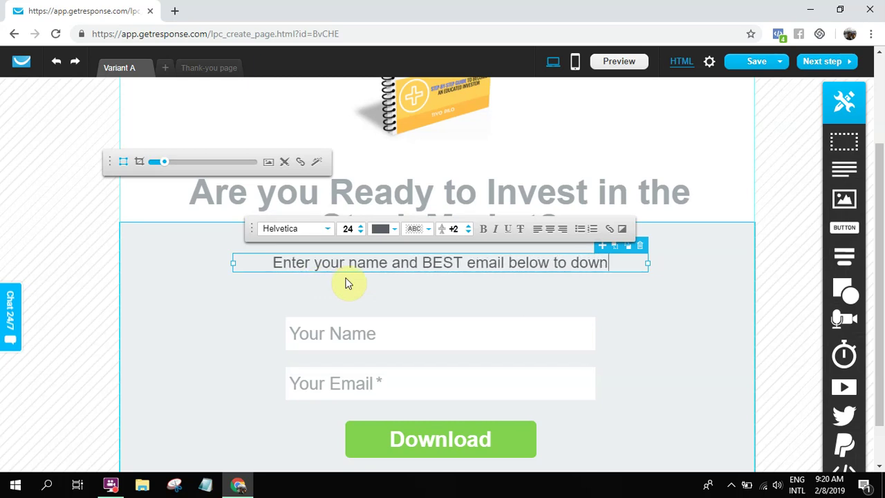
type("load your free ")
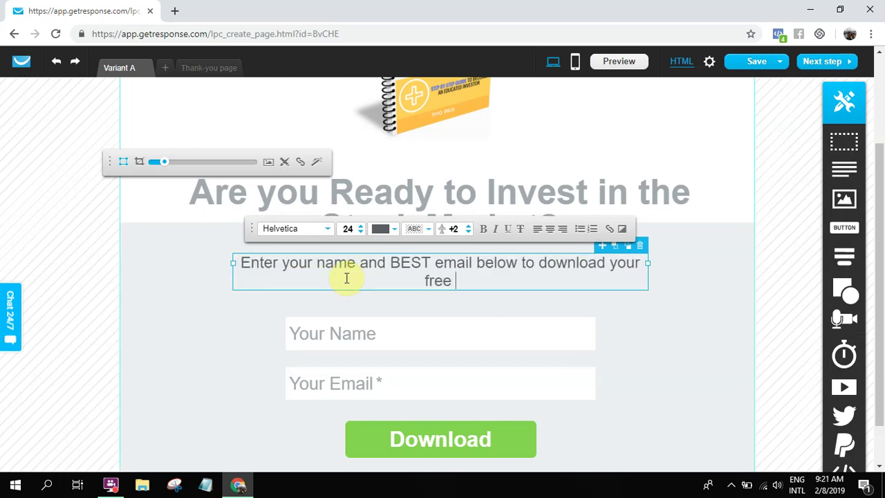
type("ebook copy now.")
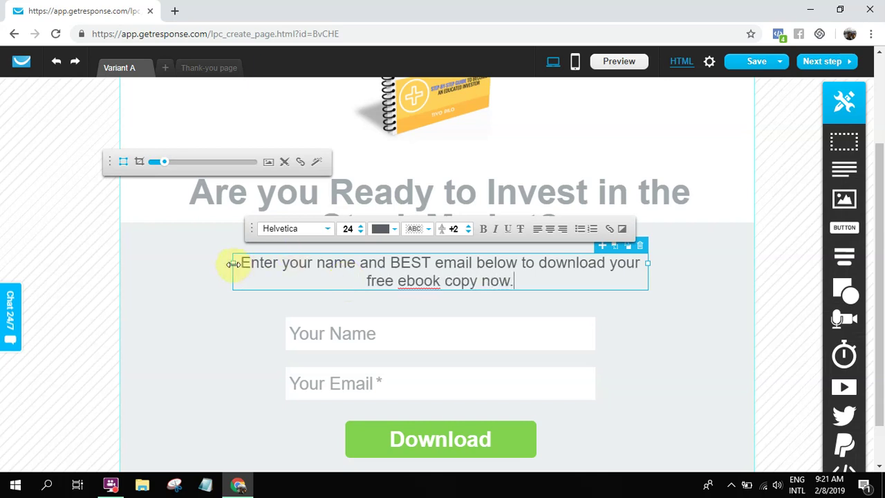
Step: Narrow and centre the paragraph onto two lines, raise the headline slightly, and adjust the form section
left_click_drag(233, 264, 279, 264)
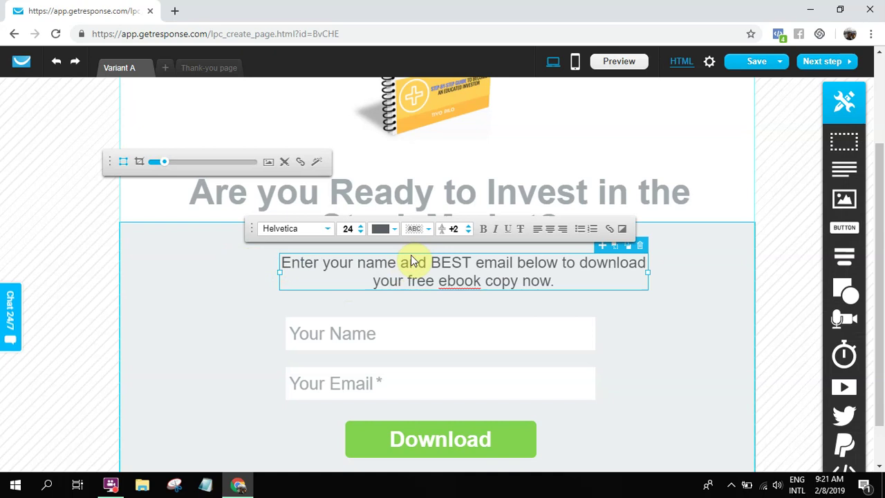
left_click(237, 288)
left_click(480, 281)
left_click_drag(482, 285, 474, 283)
left_click(223, 283)
left_click(447, 205)
left_click_drag(447, 205, 450, 177)
left_click(195, 274)
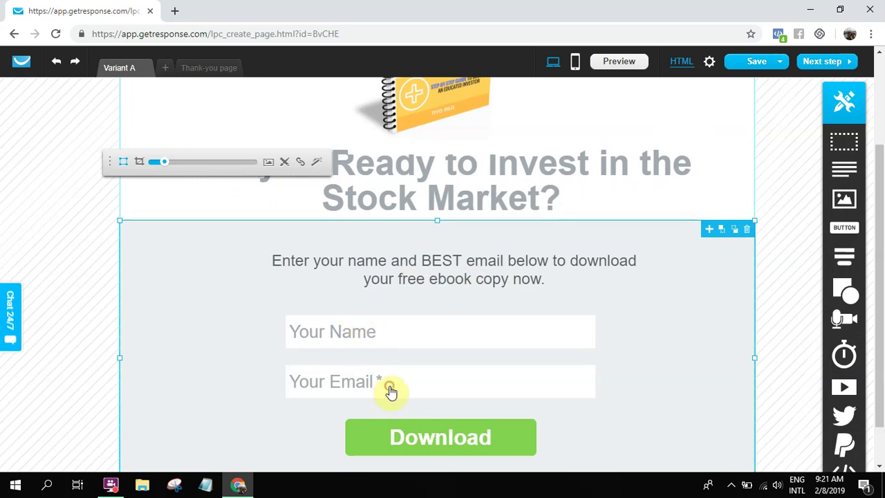
left_click_drag(392, 392, 242, 356)
Step: Select the Download button and review its colour and border settings, keeping it green
scroll(242, 357, "down", 1)
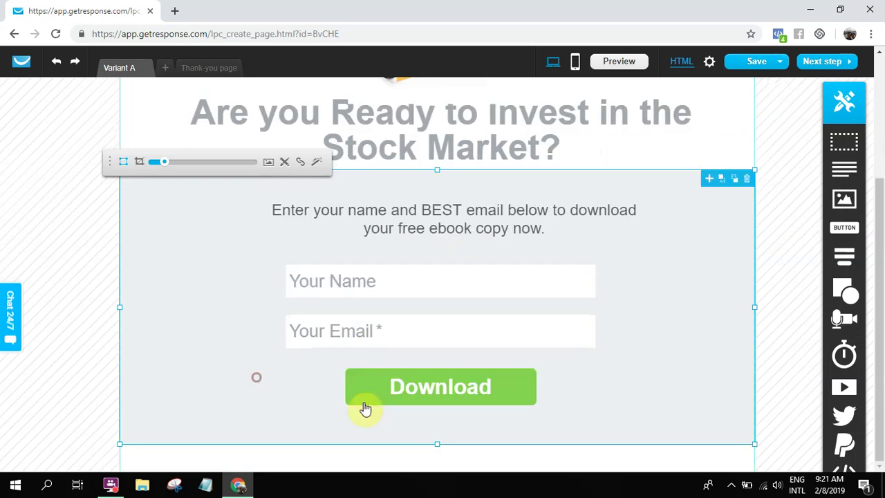
left_click(358, 389)
left_click(360, 391)
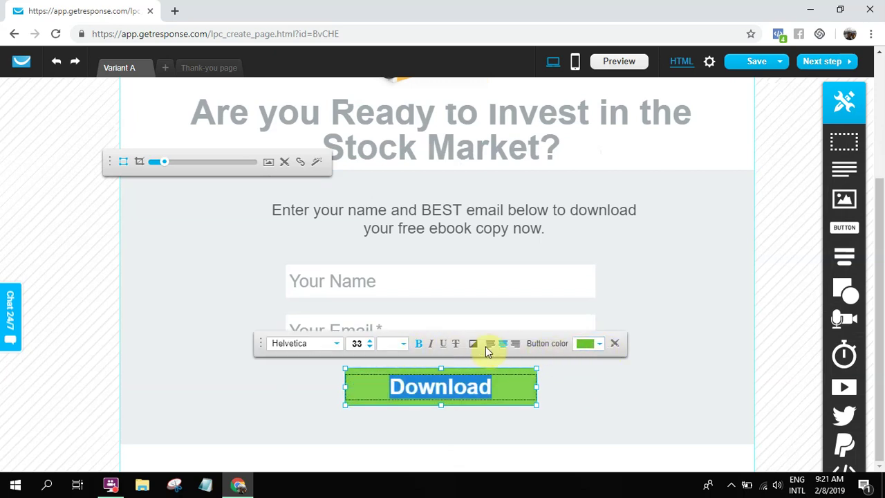
left_click(600, 348)
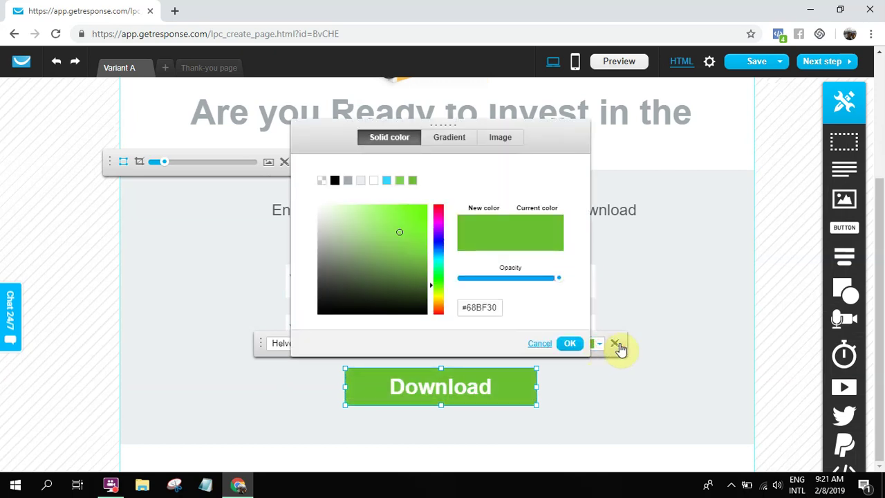
left_click(570, 345)
left_click(614, 347)
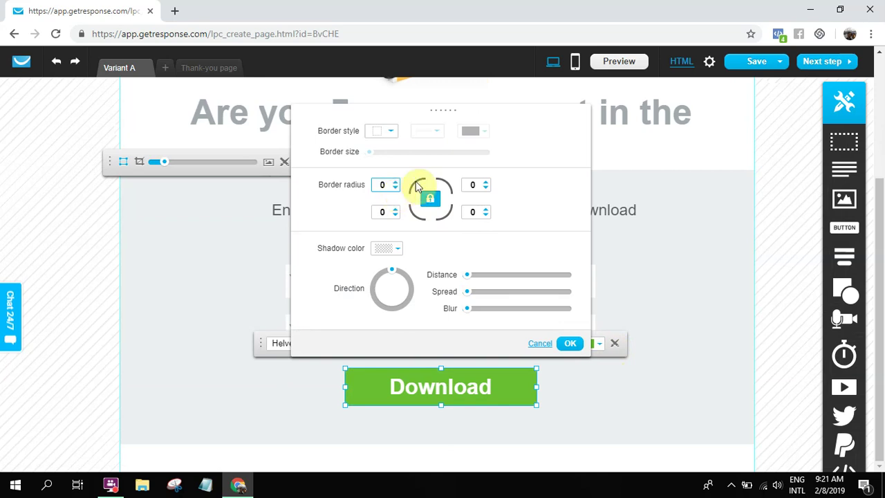
left_click(564, 343)
Step: Stretch the Download button's left and right edges outward to about 470x57
left_click(209, 337)
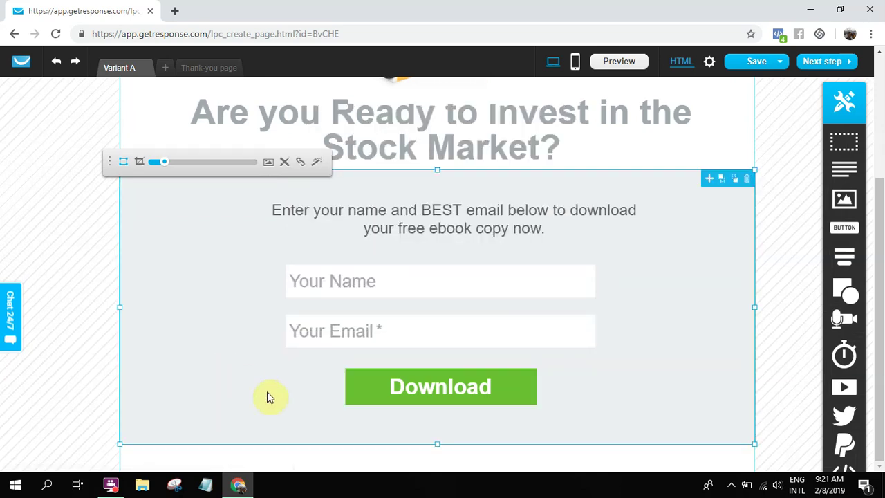
left_click(343, 395)
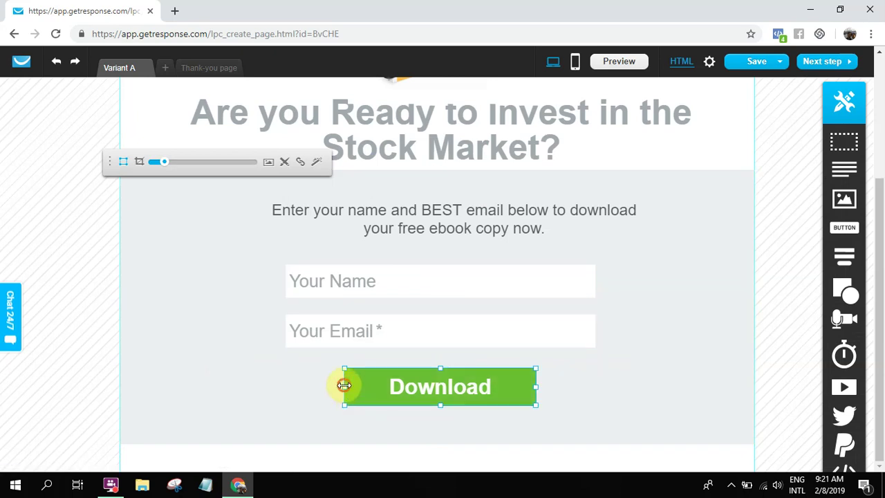
left_click_drag(346, 386, 289, 389)
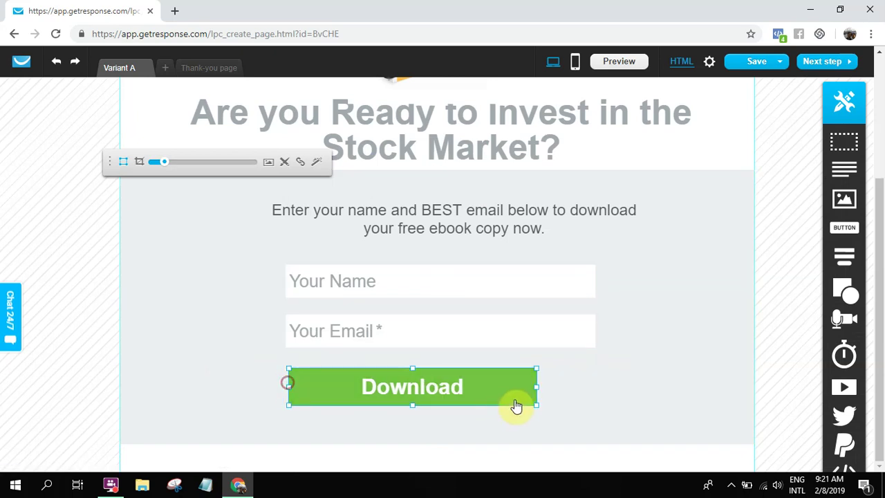
left_click_drag(536, 386, 597, 391)
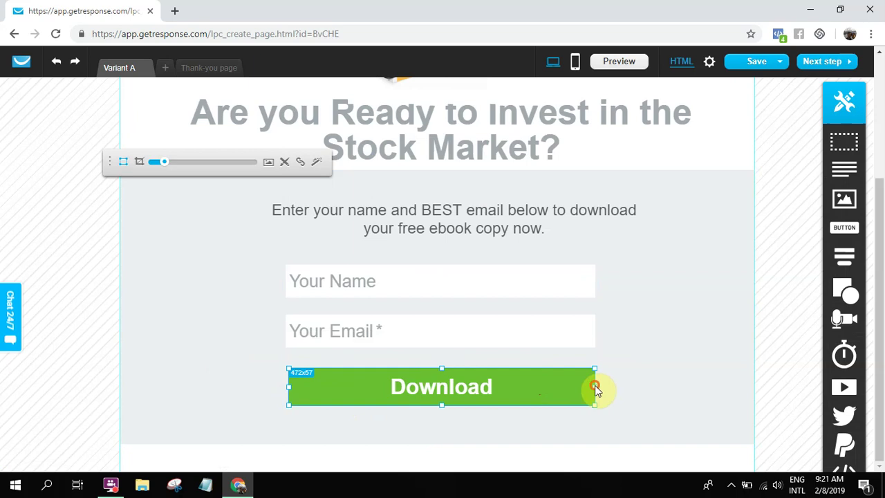
left_click(222, 317)
Step: Check the ebook image at the top of the page by selecting and deselecting it
scroll(227, 317, "up", 3)
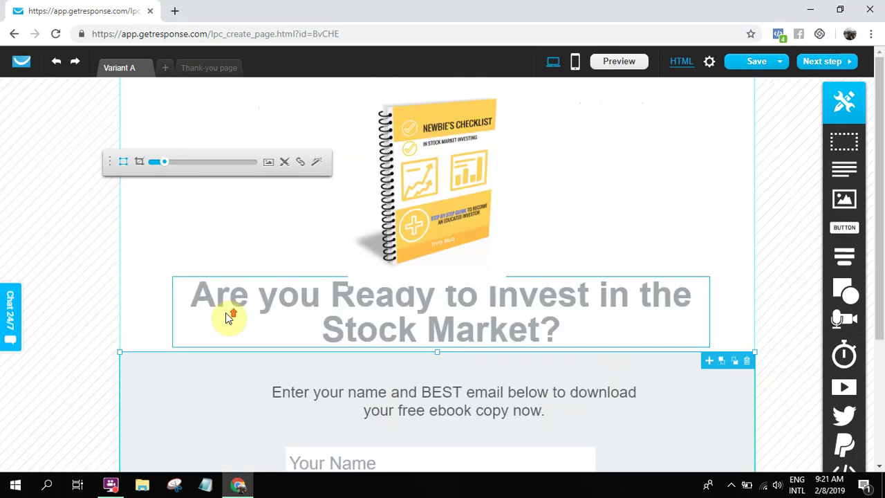
left_click(340, 237)
left_click(320, 209)
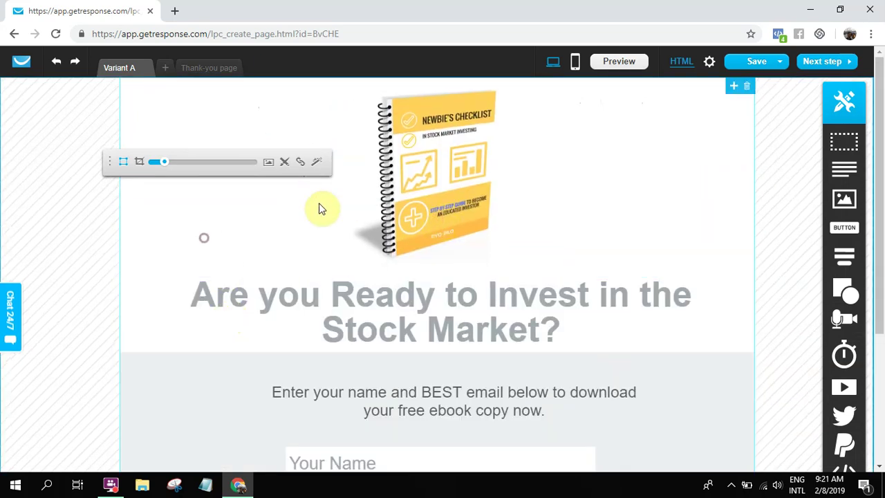
left_click(606, 169)
left_click(516, 121)
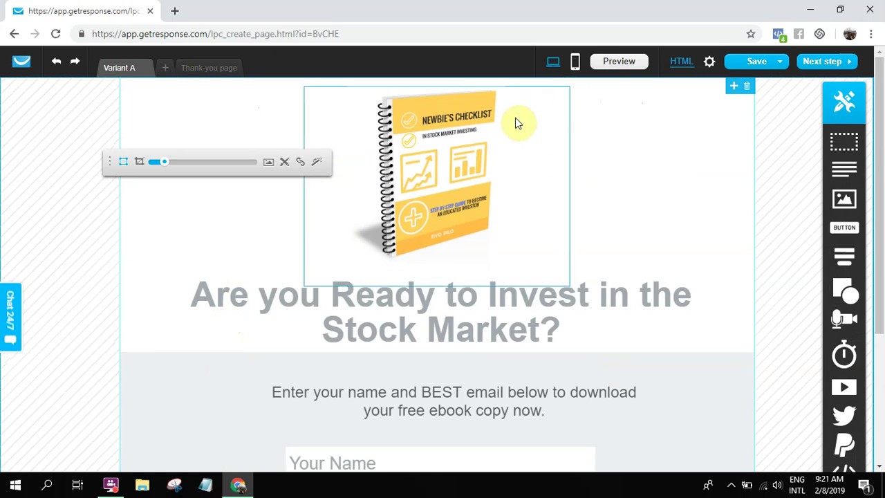
left_click(286, 202)
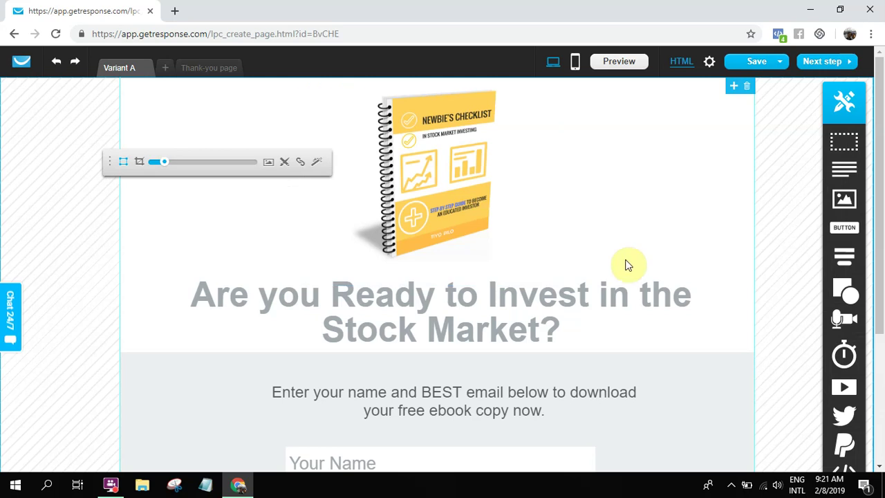
scroll(627, 265, "down", 1)
scroll(627, 265, "up", 1)
Step: Create the mobile version of the landing page and scroll through its stacked layout
left_click(573, 62)
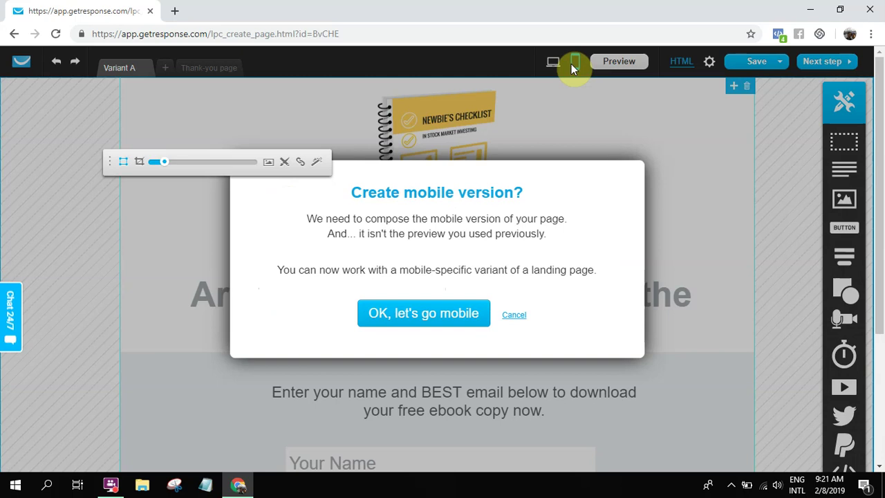
left_click(408, 315)
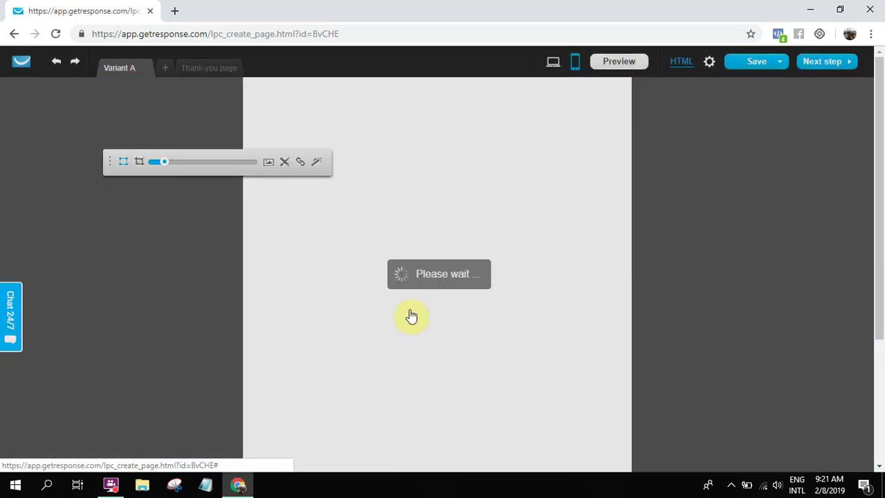
scroll(520, 222, "down", 1)
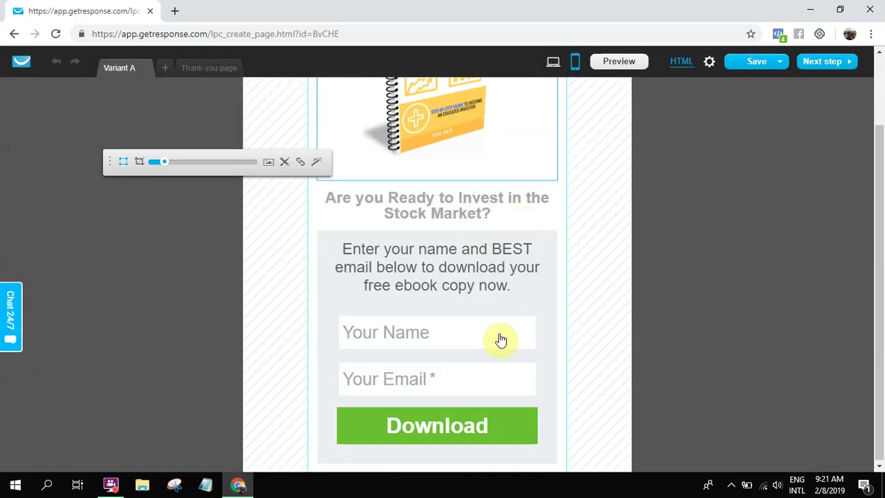
scroll(529, 150, "up", 1)
scroll(530, 207, "down", 1)
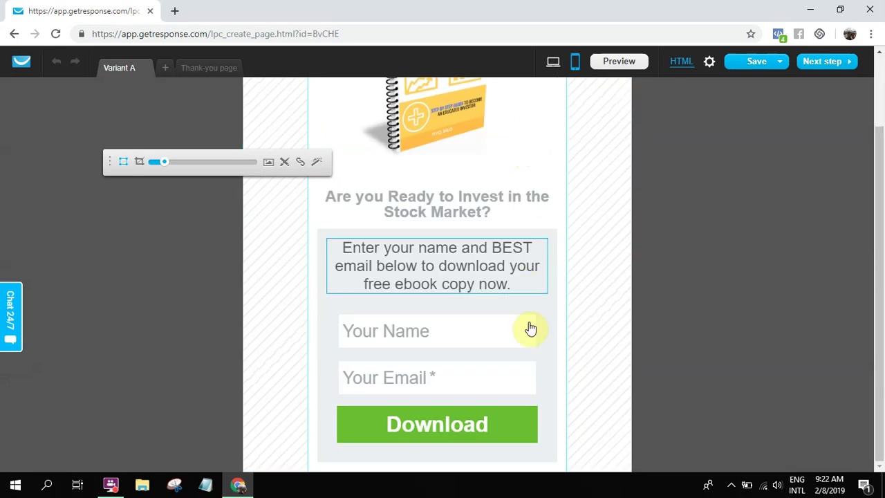
scroll(528, 358, "up", 1)
Step: Return to the desktop layout and scroll to check the form
left_click(554, 66)
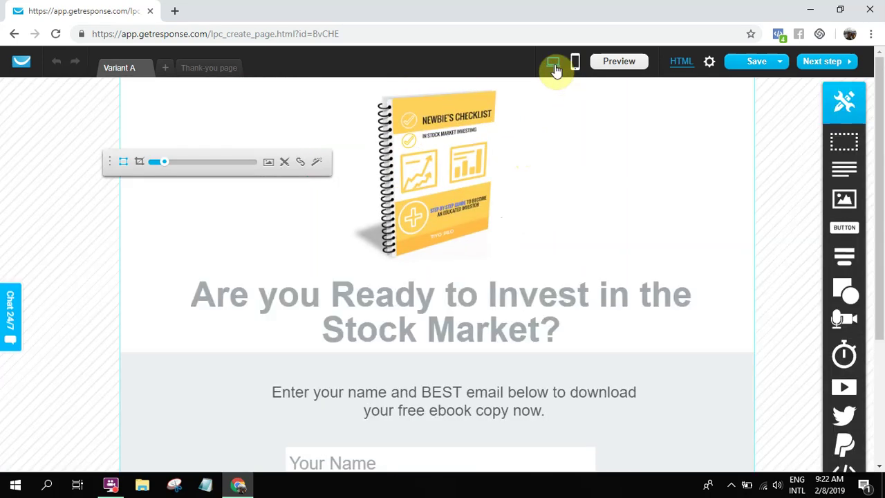
scroll(617, 196, "down", 2)
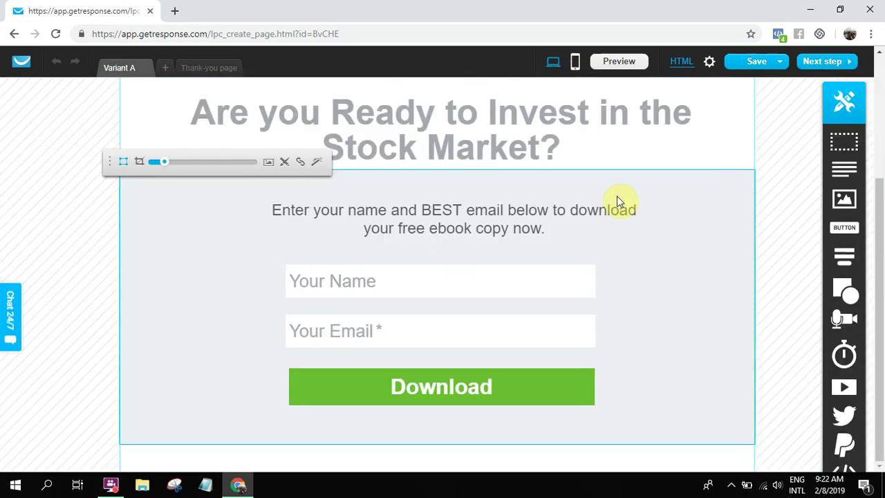
scroll(617, 196, "up", 2)
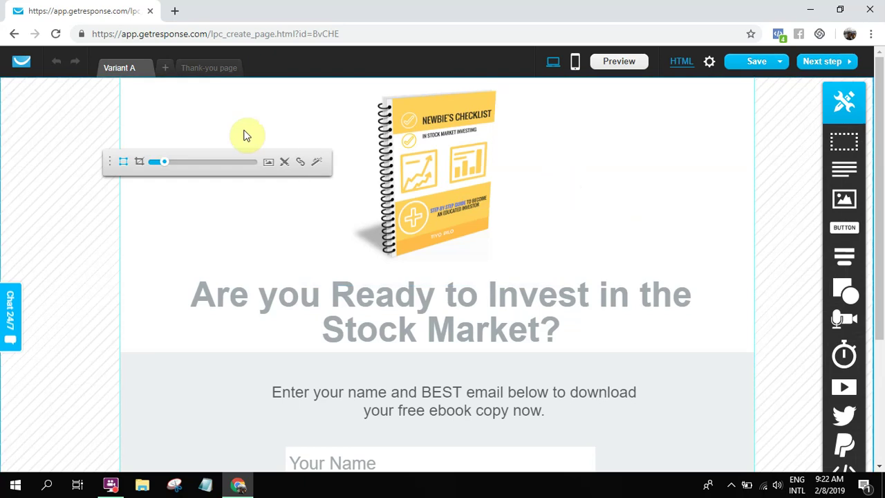
Step: On the thank-you page, move the image toolbar aside and confirm the header background colour
left_click(208, 67)
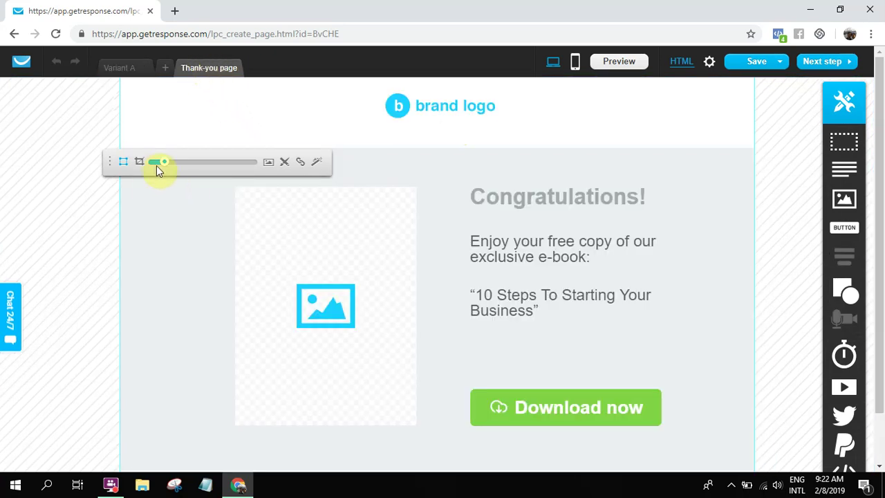
left_click_drag(108, 162, 166, 132)
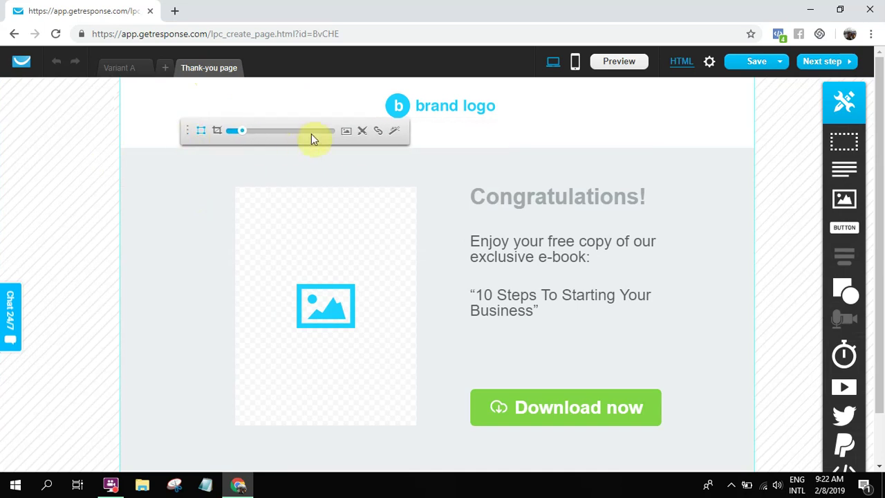
left_click(178, 138)
left_click(178, 138)
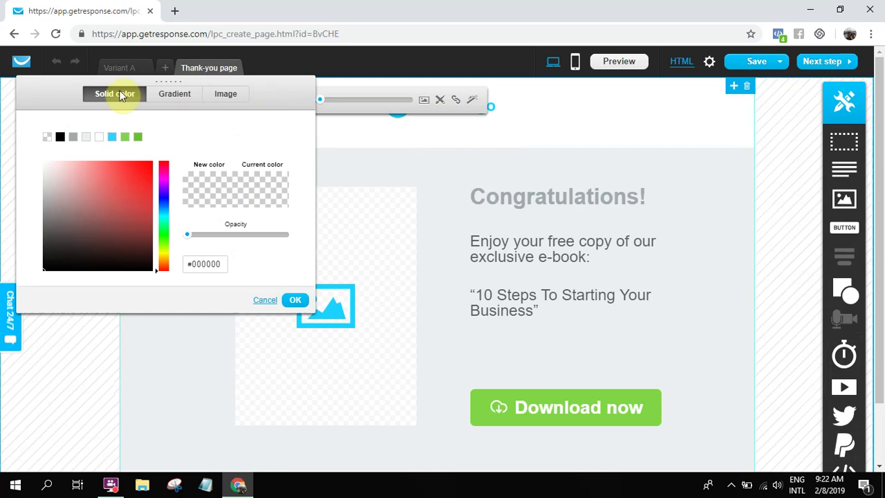
left_click(294, 300)
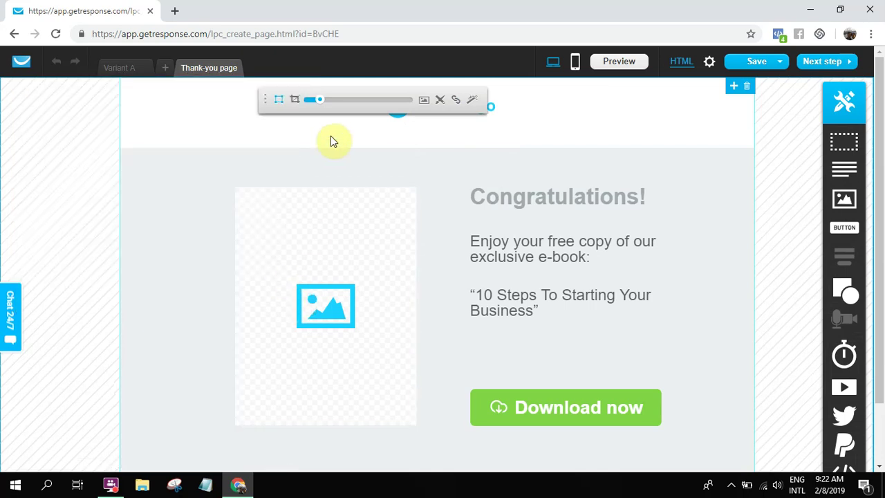
Step: Switch to Variant A and back, then select the thank-you page's ebook image placeholder
left_click(119, 67)
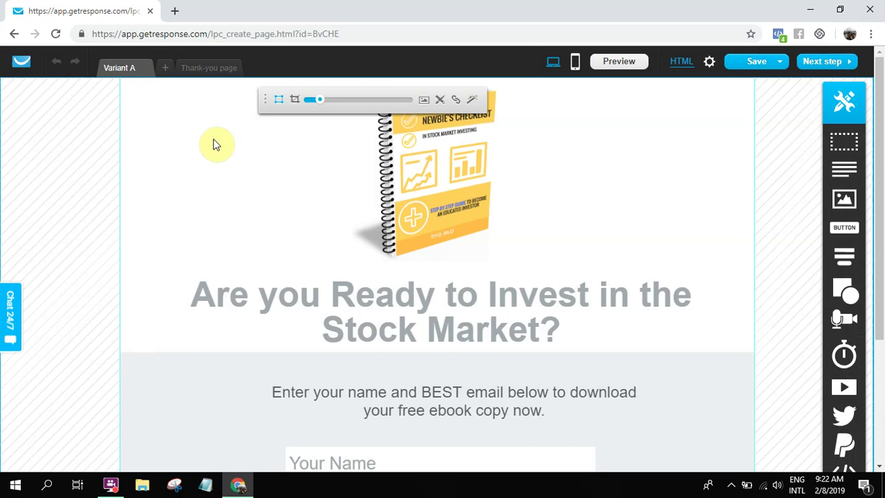
left_click(203, 69)
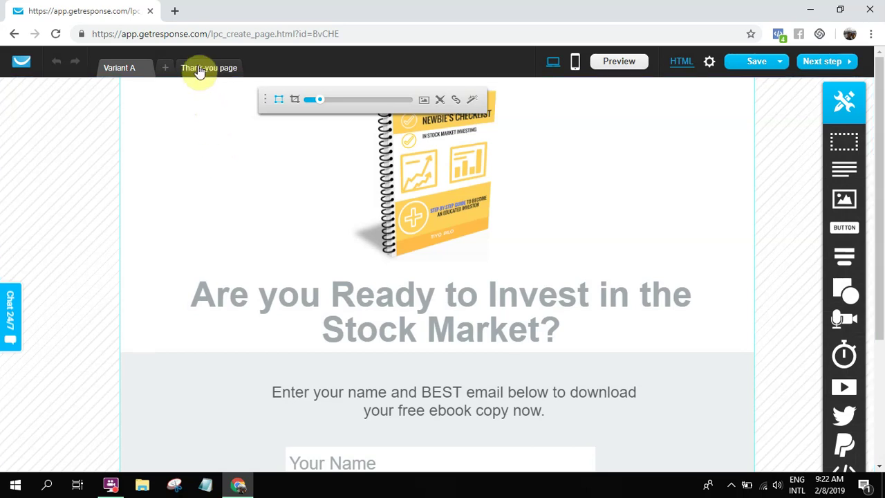
left_click(311, 278)
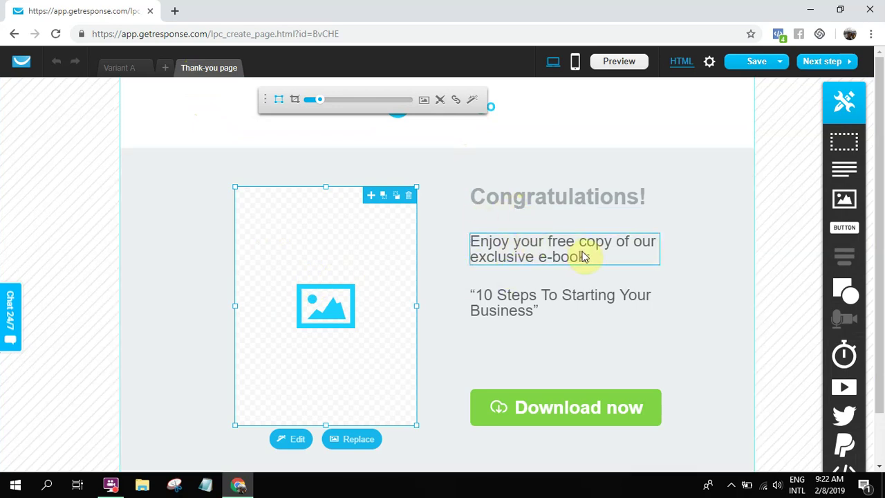
Step: Replace the '10 Steps To Starting Your Business' title with 'Newbie's Guide to Stock Market Investing'
double_click(493, 312)
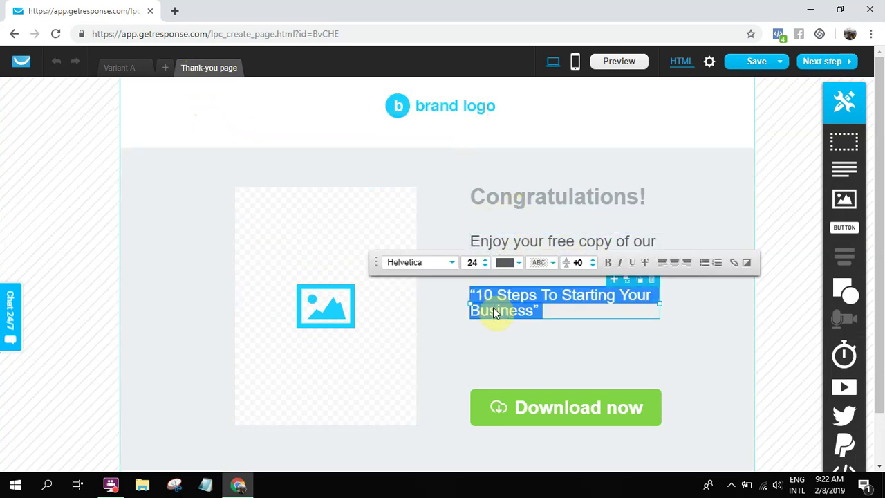
type("Newbie's G")
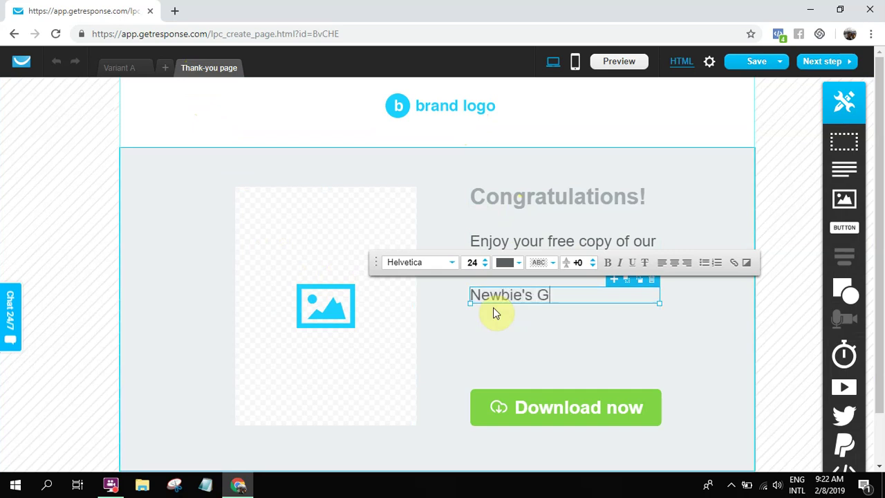
type("uide to Stock ")
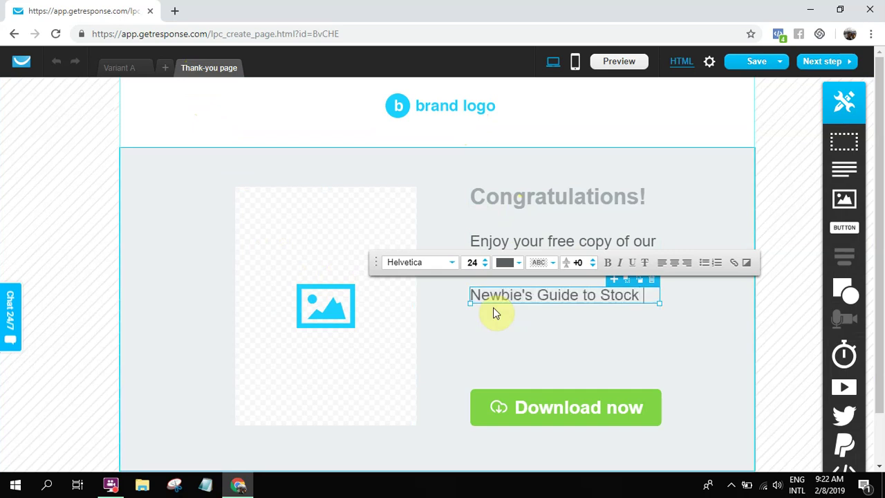
type("Market Investing")
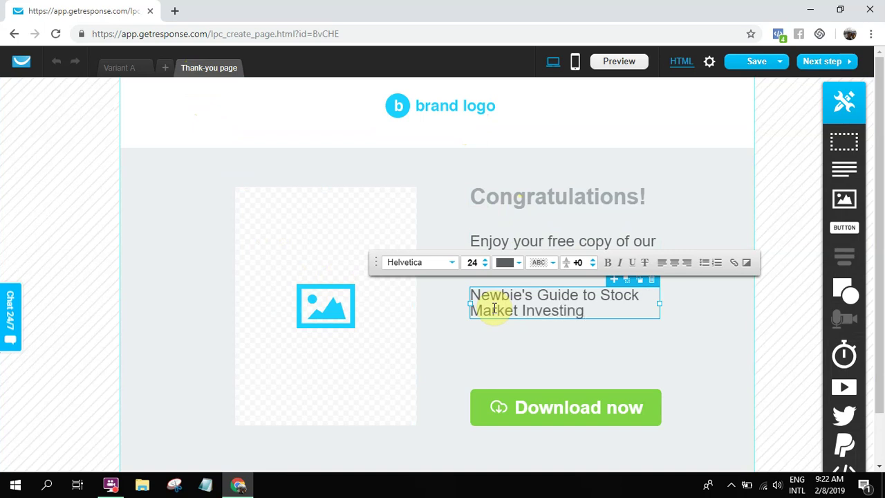
left_click(236, 302)
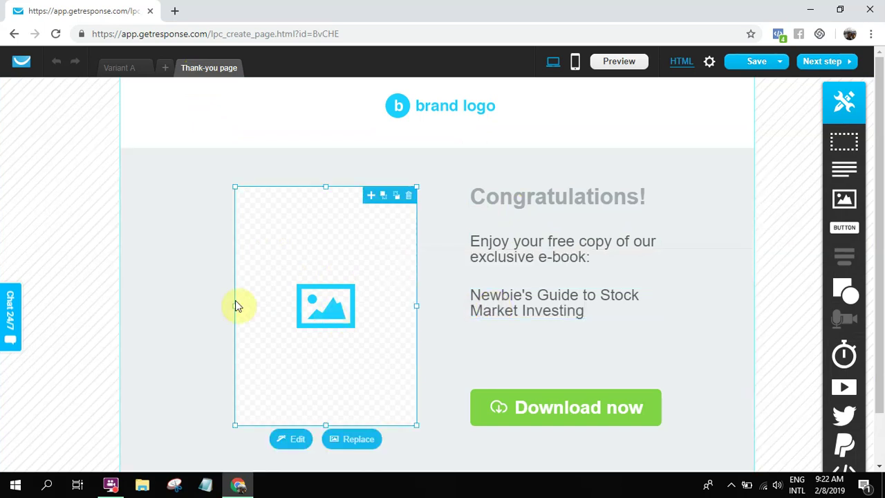
Step: Replace the image placeholder with the Newbie's Checklist ebook cover from My Images
left_click(365, 440)
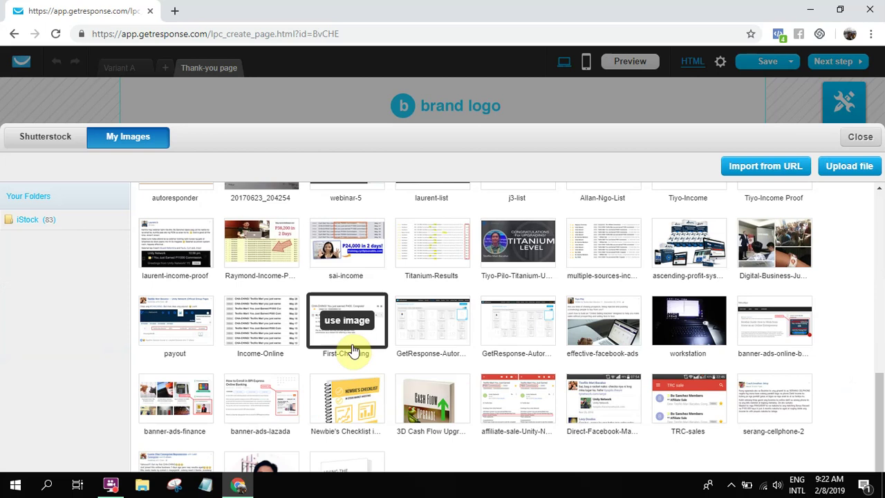
left_click(349, 361)
left_click(192, 311)
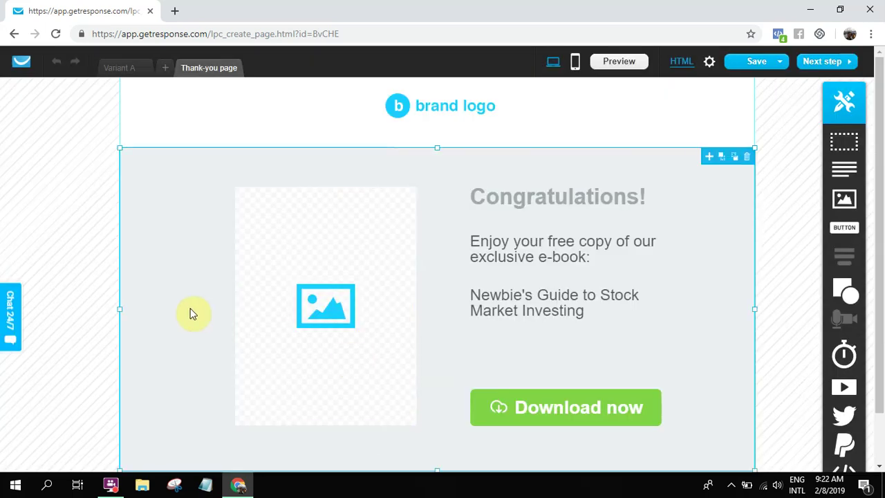
scroll(427, 367, "down", 1)
scroll(657, 383, "up", 1)
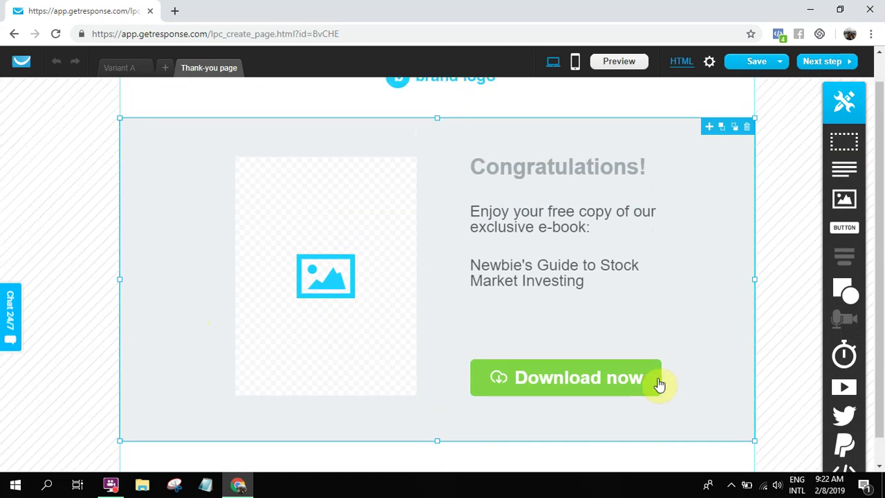
Step: Delete the brand logo from the top of the thank-you page
left_click(624, 410)
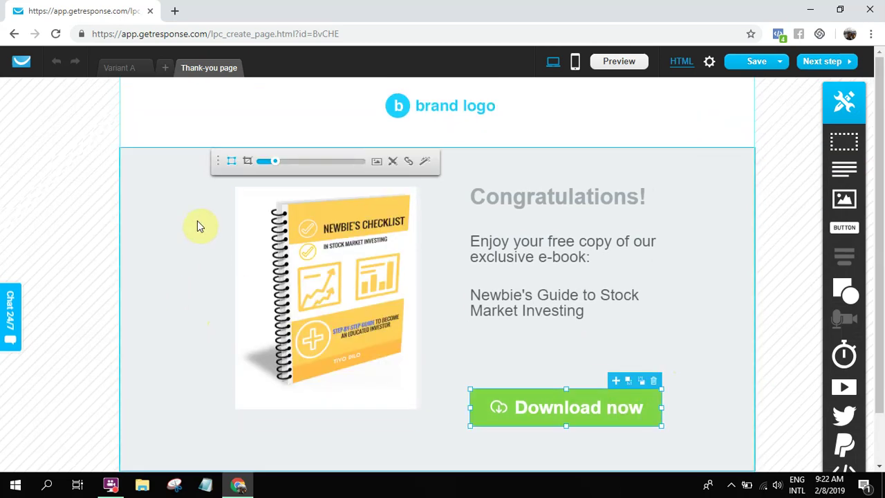
left_click(412, 110)
left_click(490, 86)
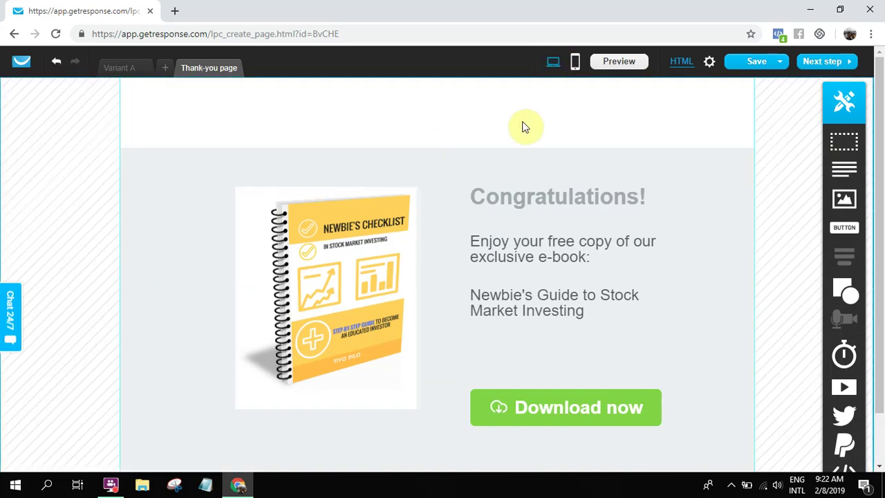
Step: Create the thank-you page's mobile version and scroll through its layout
left_click(575, 63)
left_click(438, 323)
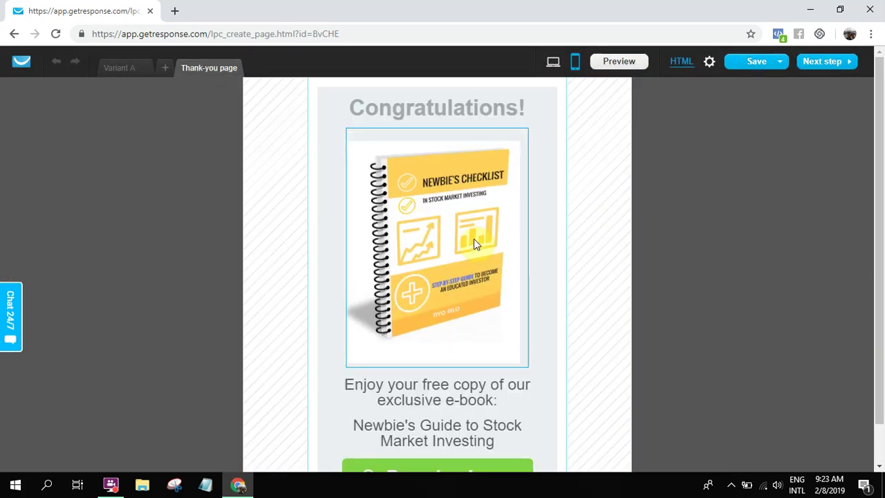
left_click(548, 231)
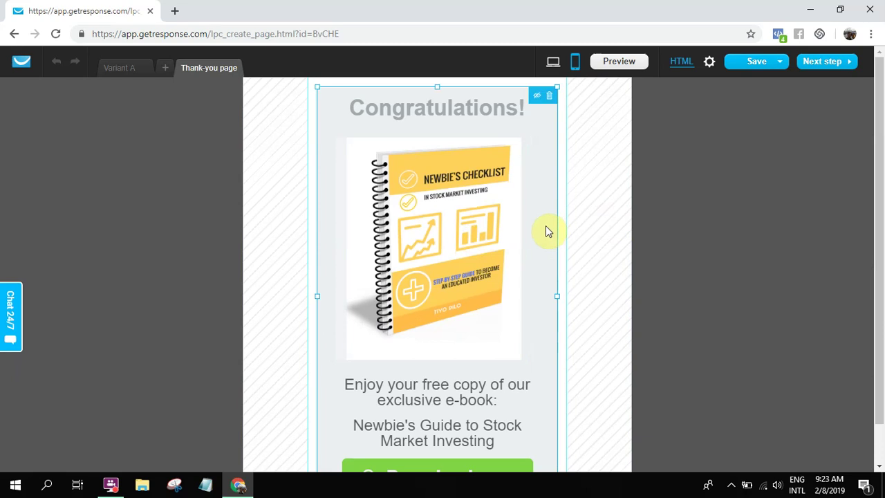
scroll(547, 231, "down", 1)
scroll(539, 235, "down", 1)
Step: Return to the desktop layout and switch from Variant A back to the thank-you page
left_click(554, 61)
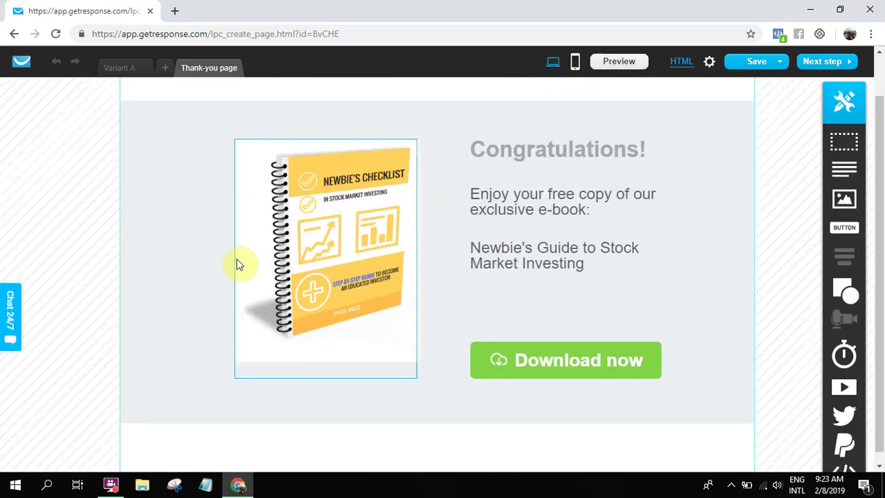
scroll(214, 198, "up", 2)
left_click(119, 68)
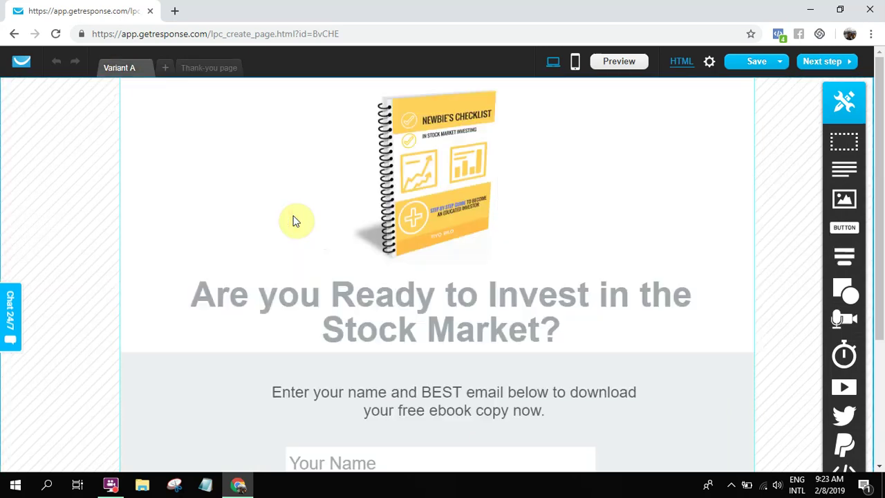
scroll(292, 221, "down", 3)
scroll(292, 222, "up", 3)
left_click(211, 69)
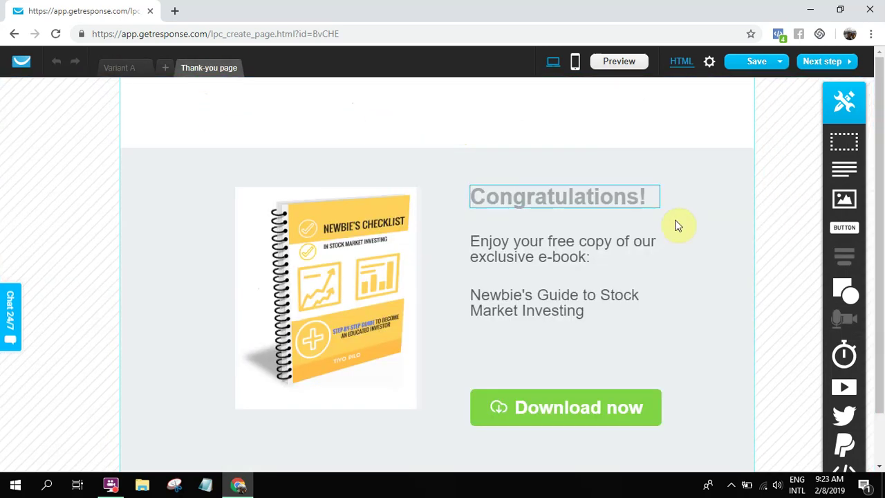
scroll(675, 235, "down", 1)
mouse_move(774, 71)
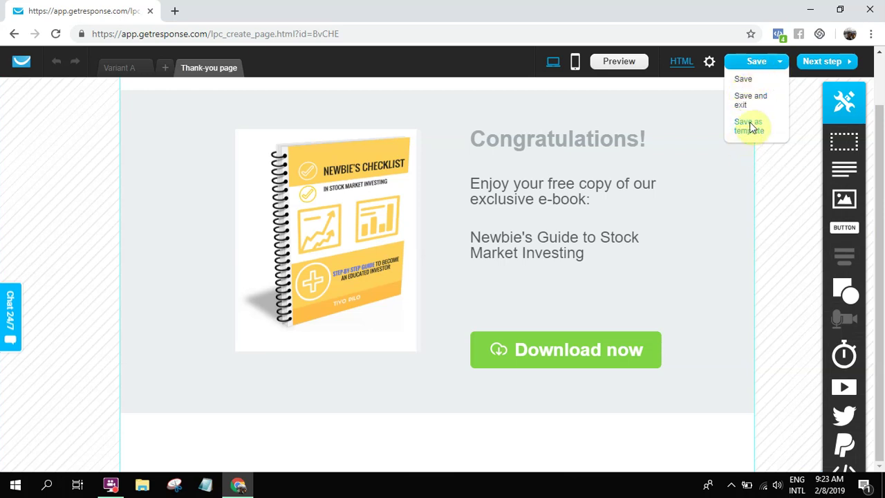
Step: In the landing page settings, replace the gr8.com subdomain with sample-demo-list-lp
left_click(814, 67)
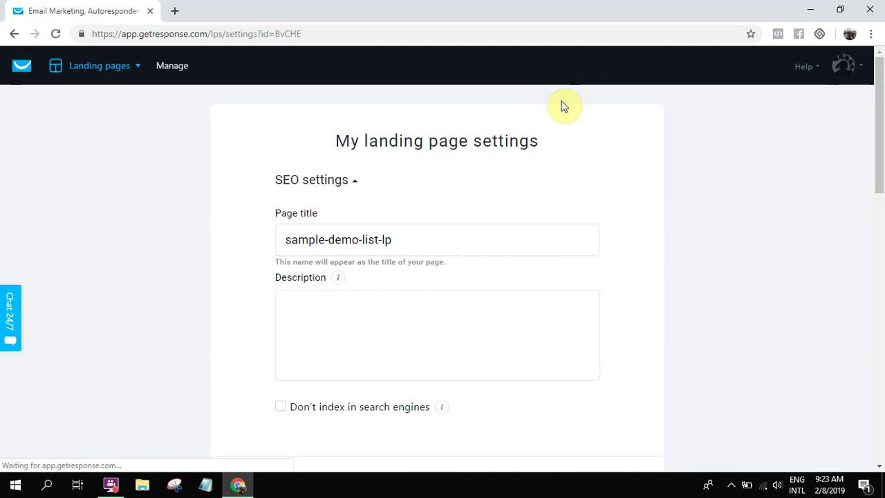
scroll(228, 228, "down", 5)
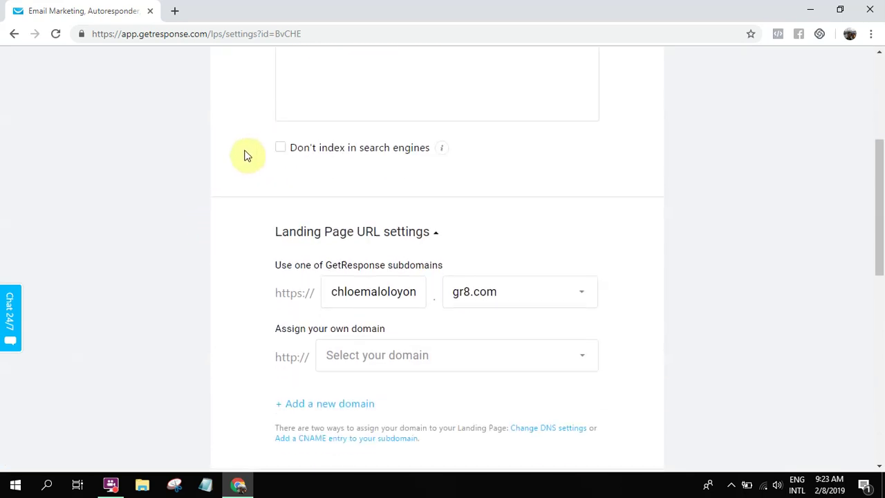
left_click(401, 234)
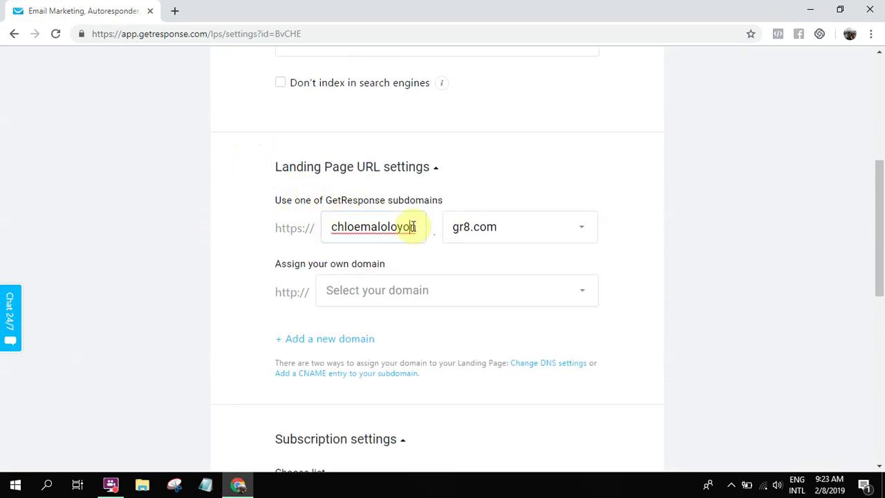
double_click(401, 232)
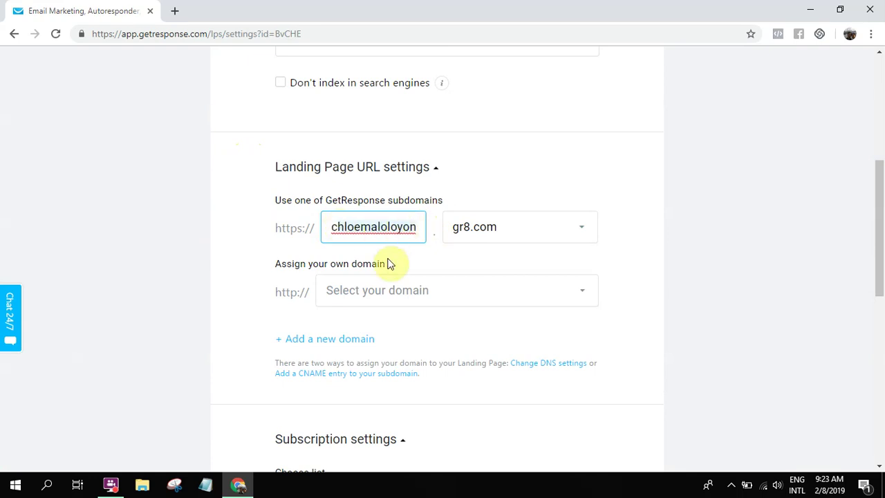
key("BackSpace")
key("BackSpace")
key("BackSpace")
key("BackSpace")
key("BackSpace")
key("BackSpace")
key("BackSpace")
key("BackSpace")
key("BackSpace")
key("BackSpace")
key("BackSpace")
key("BackSpace")
key("BackSpace")
key("BackSpace")
key("BackSpace")
key("BackSpace")
key("BackSpace")
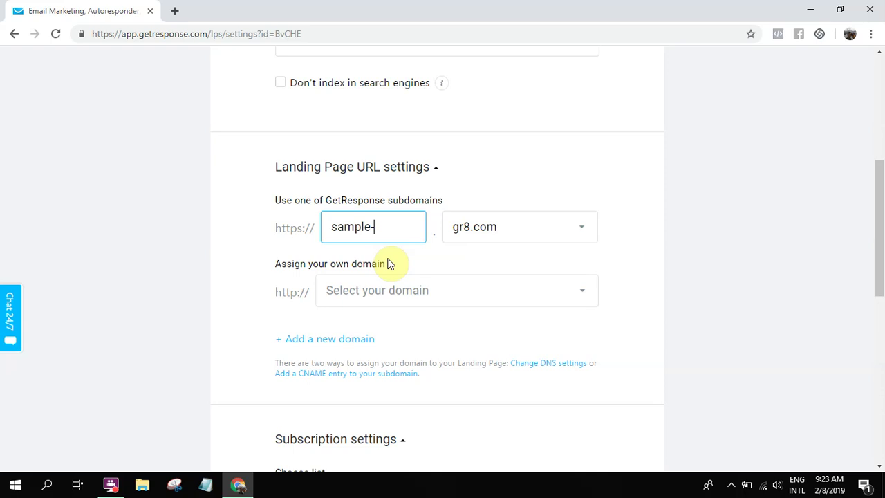
type("sample-demolisti")
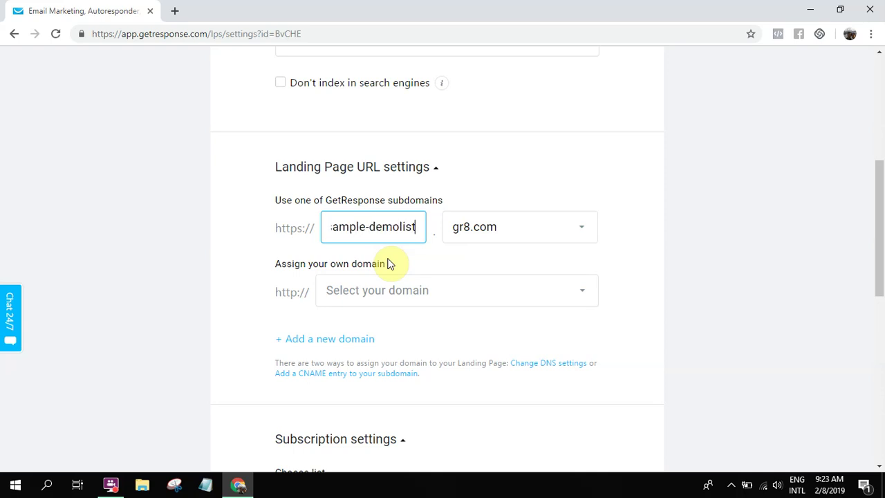
key("BackSpace")
key("BackSpace")
key("BackSpace")
key("BackSpace")
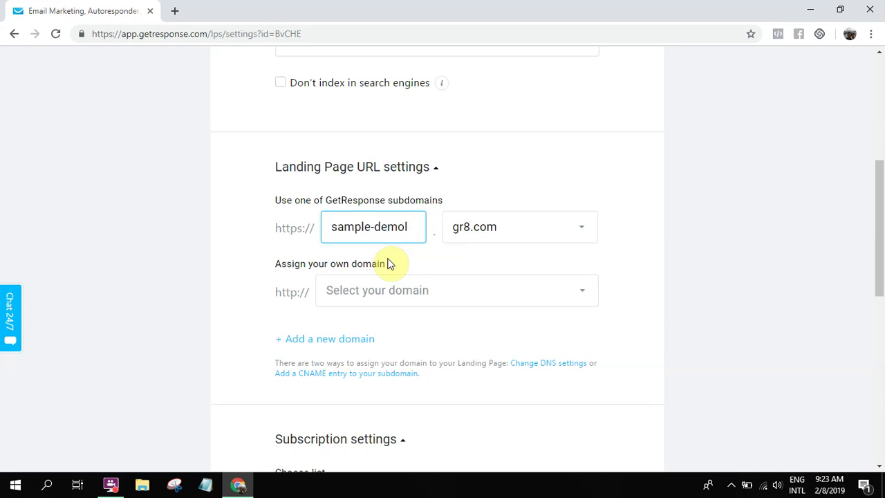
type("list-lp")
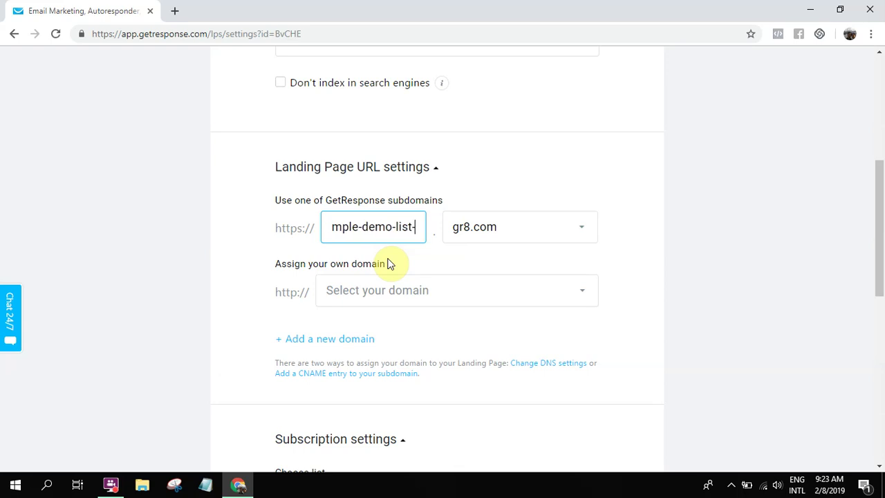
left_click(232, 222)
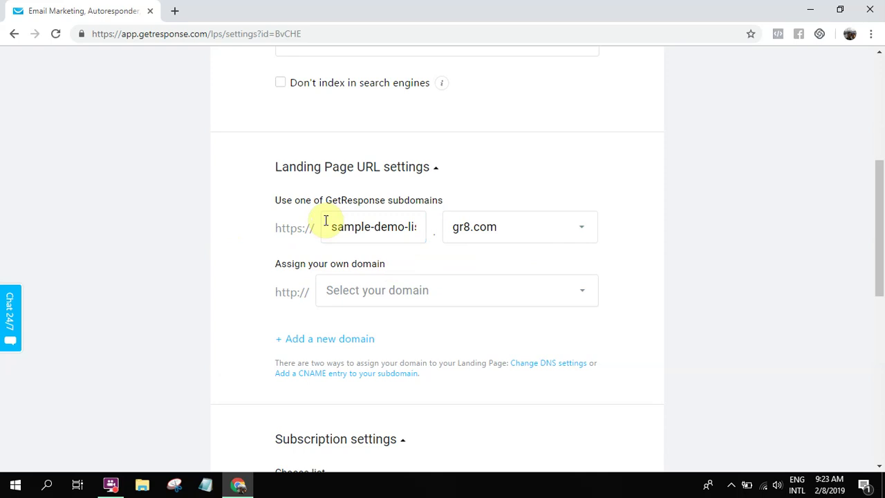
left_click(525, 233)
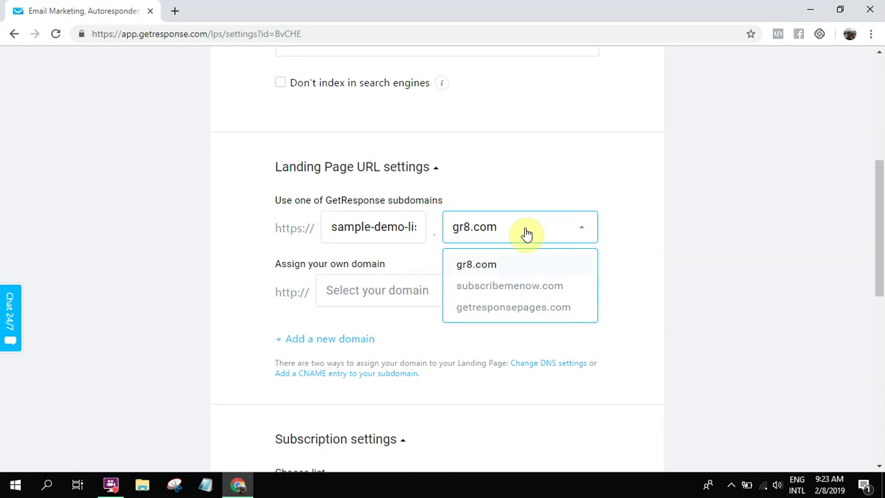
left_click(508, 313)
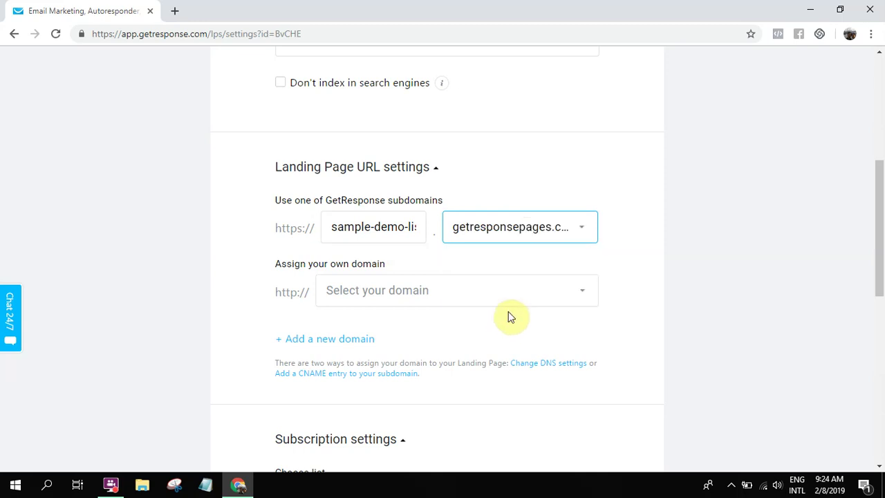
left_click(518, 242)
left_click(518, 247)
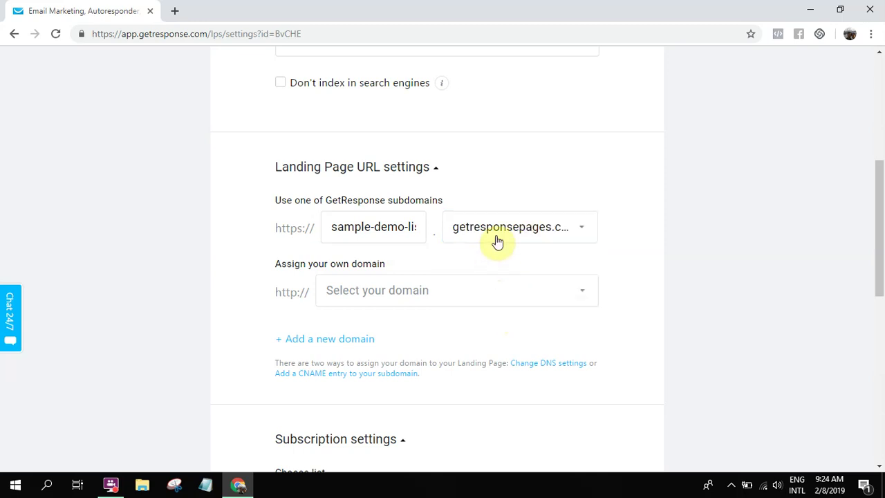
left_click(494, 233)
left_click(482, 264)
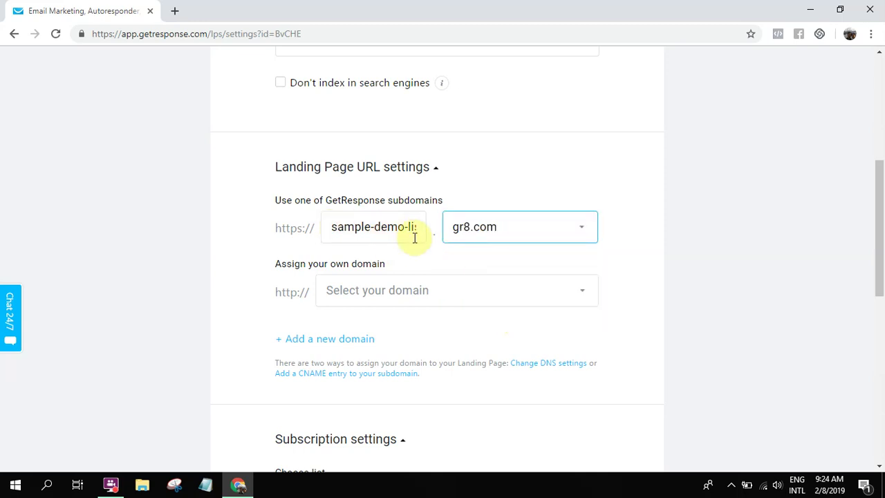
left_click(193, 226)
scroll(195, 227, "down", 1)
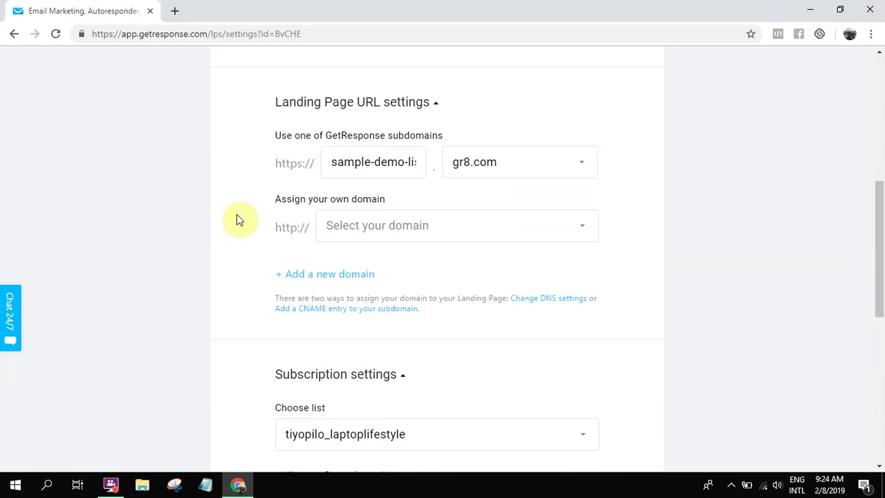
scroll(242, 259, "down", 5)
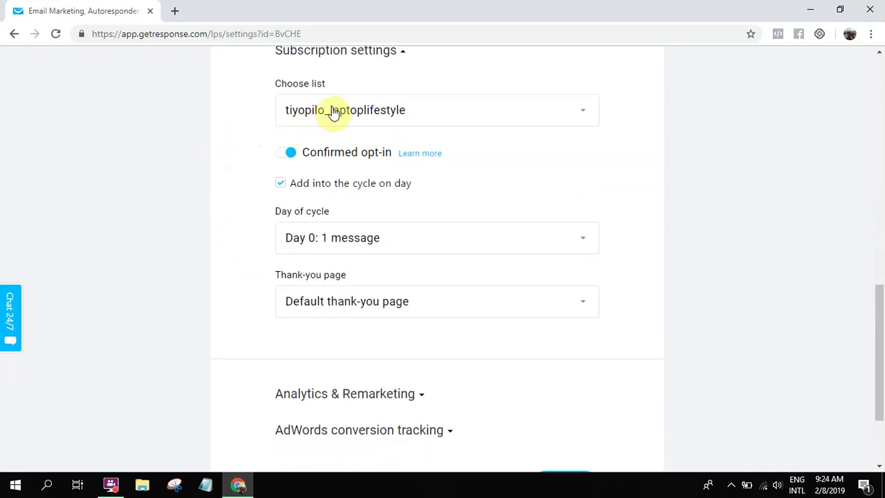
scroll(215, 125, "up", 1)
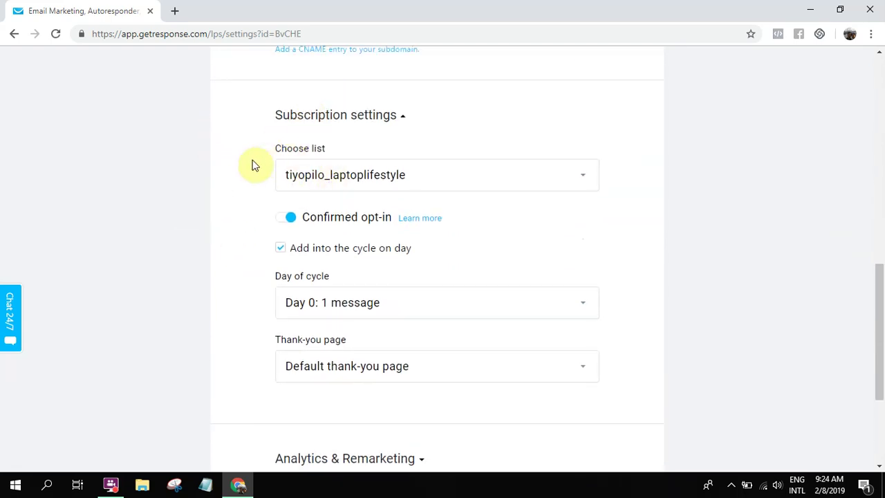
scroll(253, 164, "up", 10)
scroll(253, 173, "down", 5)
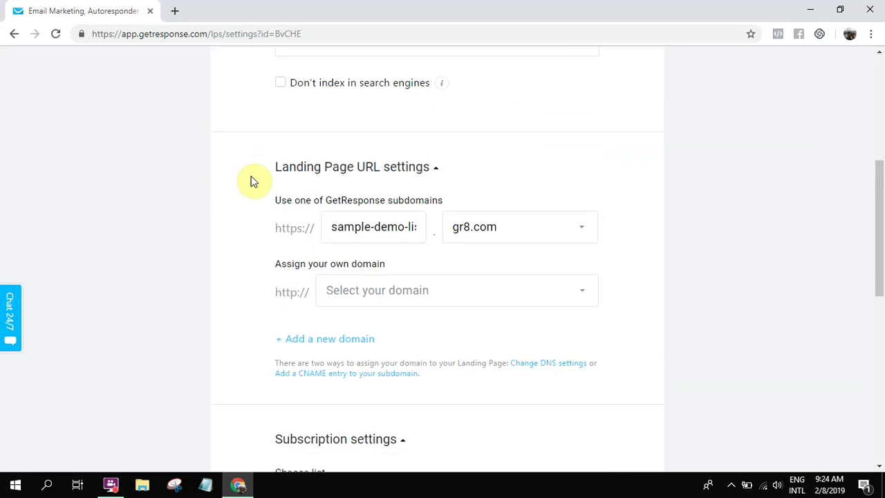
scroll(249, 183, "down", 2)
scroll(248, 185, "down", 3)
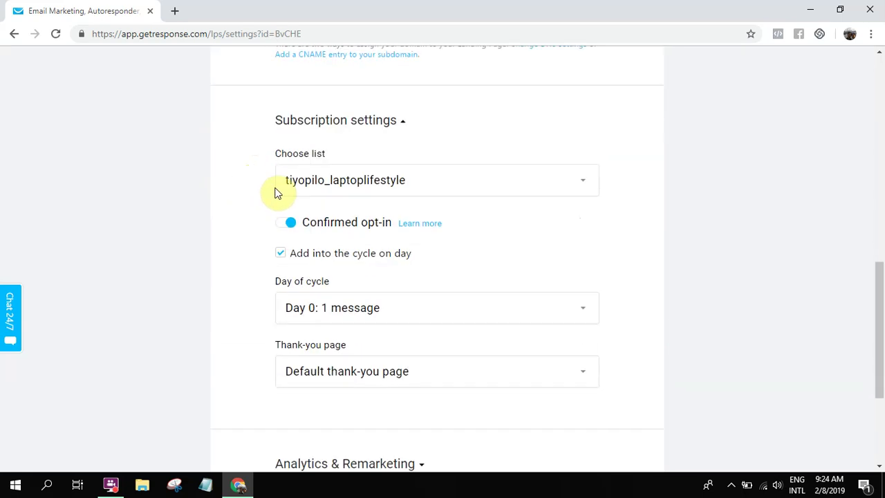
Step: Connect sign-ups to the sample-demo-list-tiyo list and switch confirmed opt-in off
left_click(391, 188)
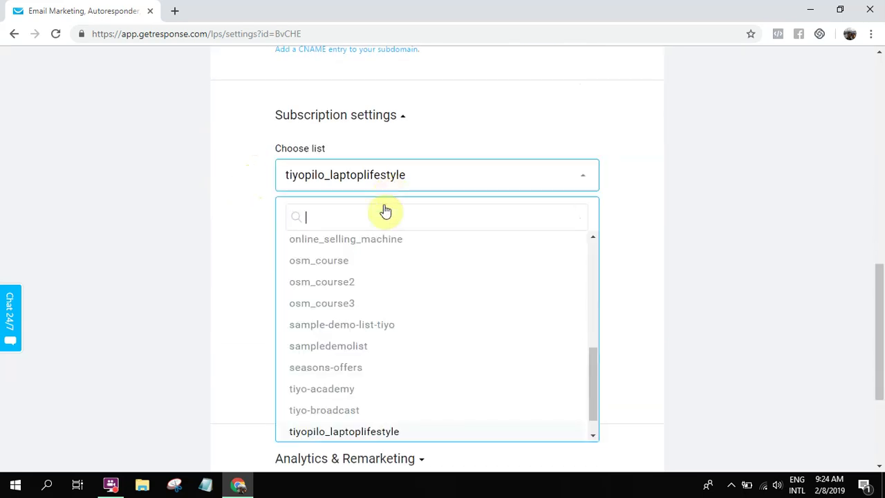
scroll(362, 289, "down", 1)
scroll(320, 367, "up", 1)
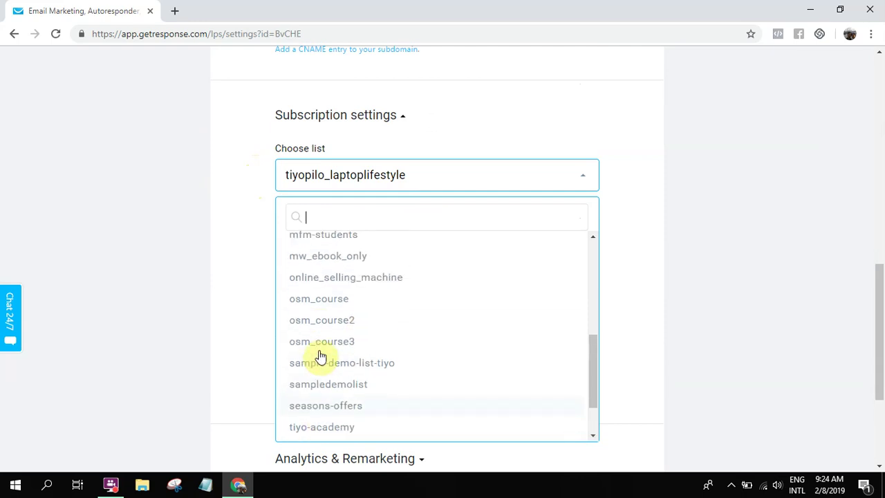
left_click(352, 364)
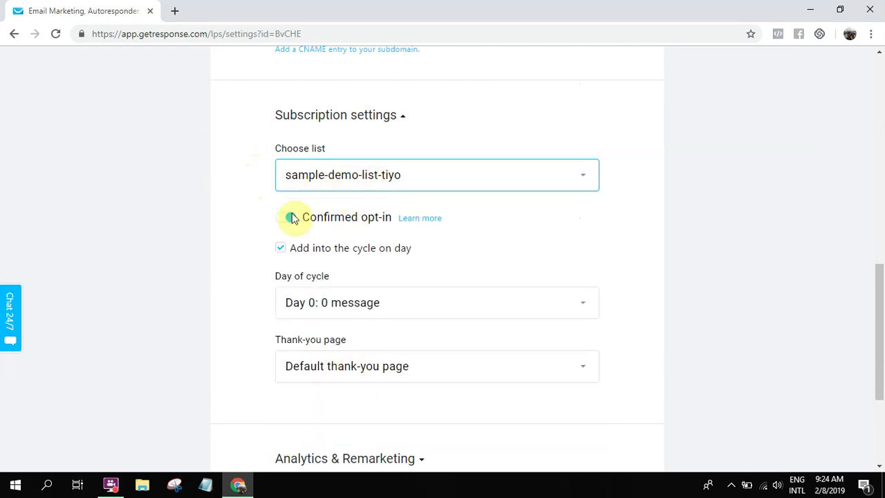
left_click(214, 221)
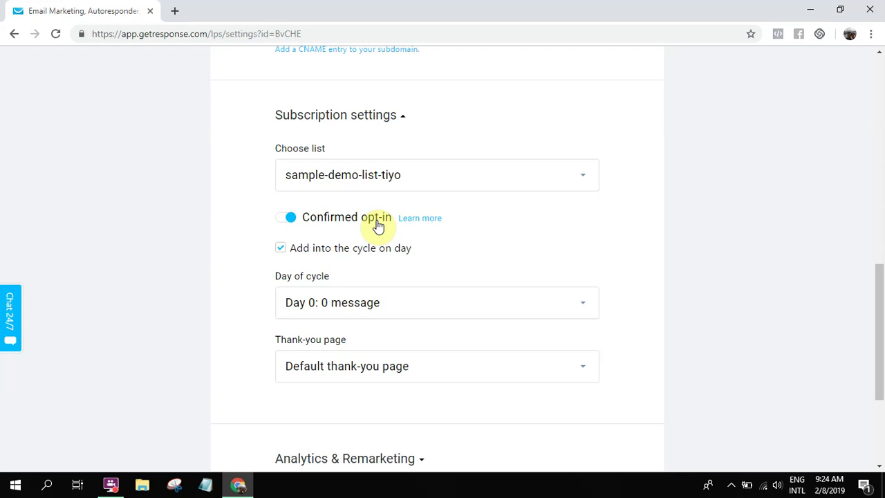
left_click(280, 217)
Step: Publish the landing page live at sample-demo-list-lp.gr8.com
scroll(204, 211, "down", 2)
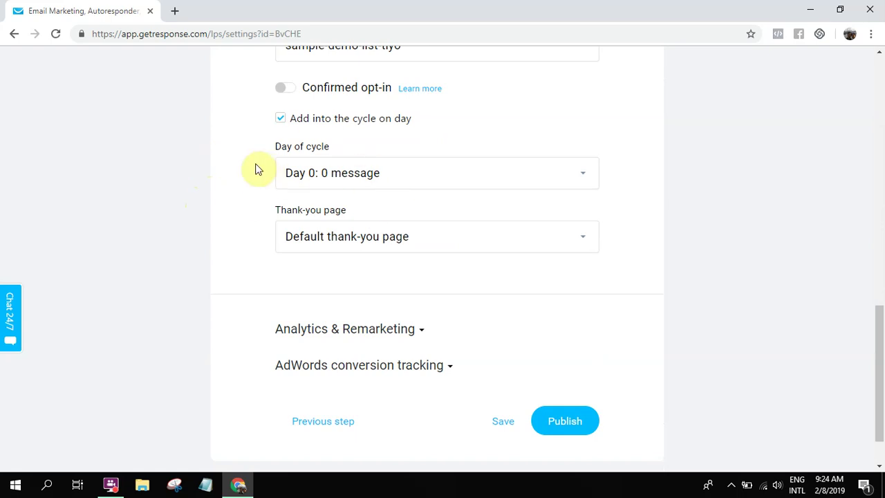
scroll(199, 161, "down", 1)
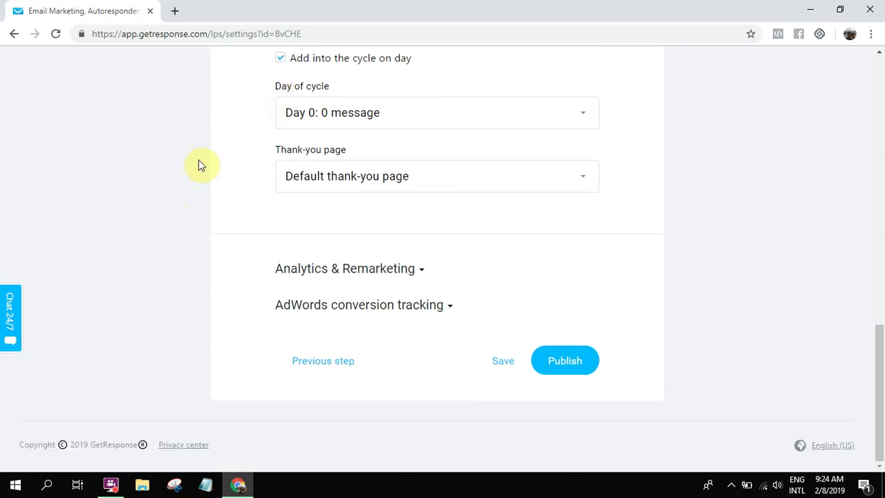
scroll(199, 159, "up", 12)
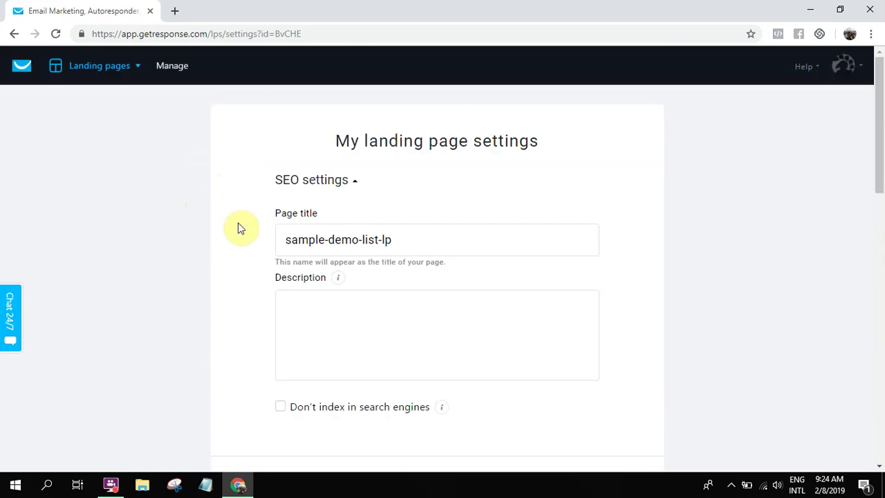
scroll(237, 223, "down", 12)
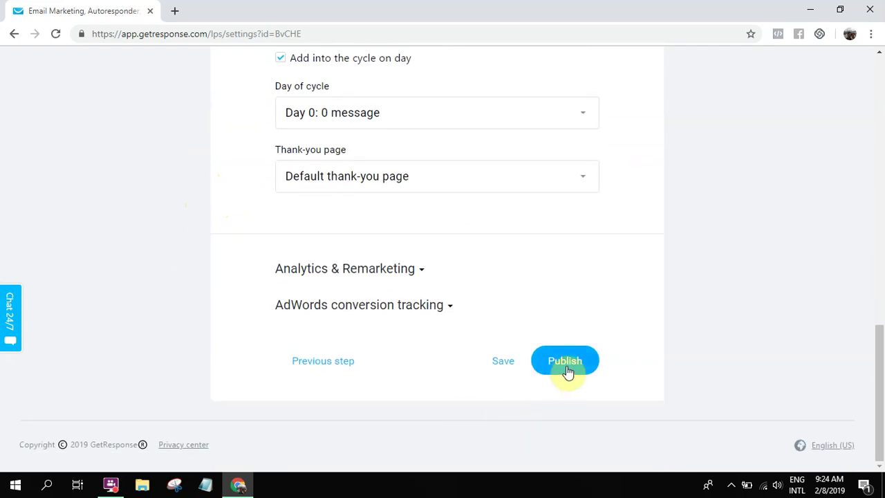
left_click(567, 371)
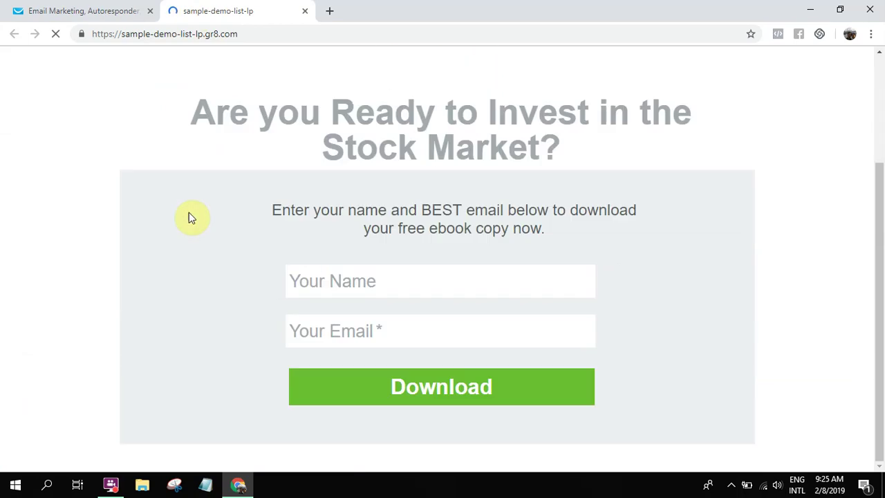
scroll(255, 224, "down", 2)
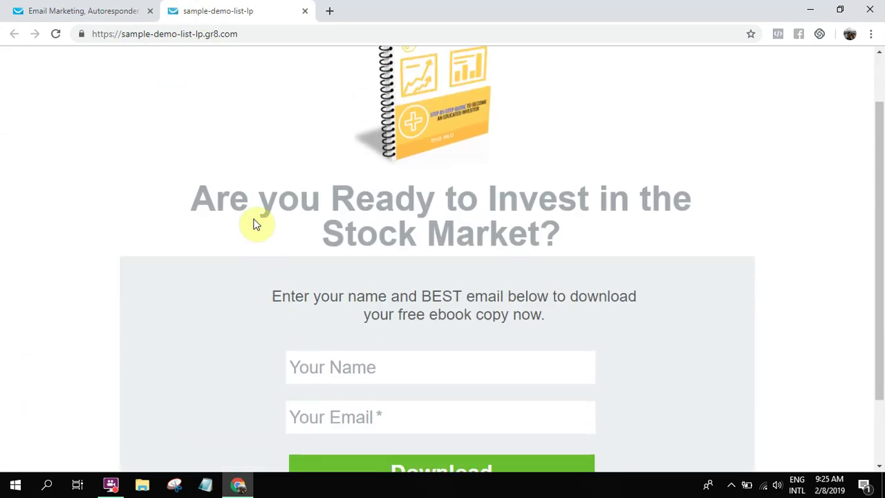
scroll(255, 224, "up", 2)
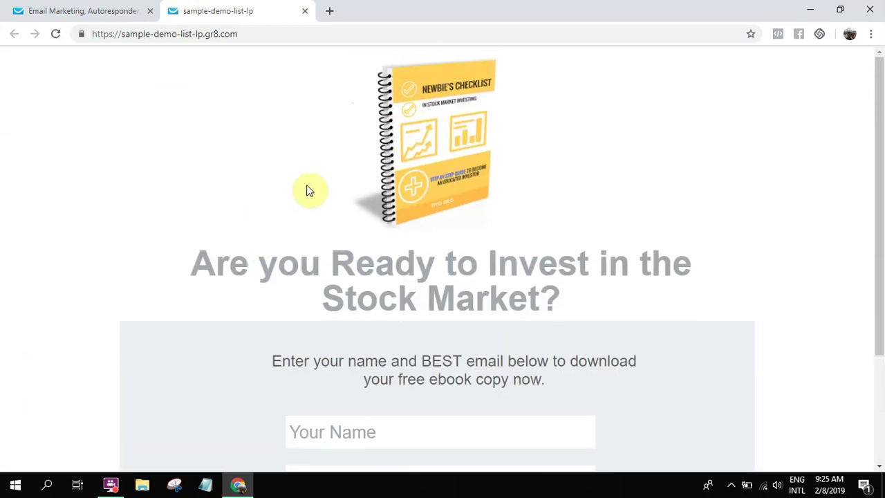
double_click(484, 16)
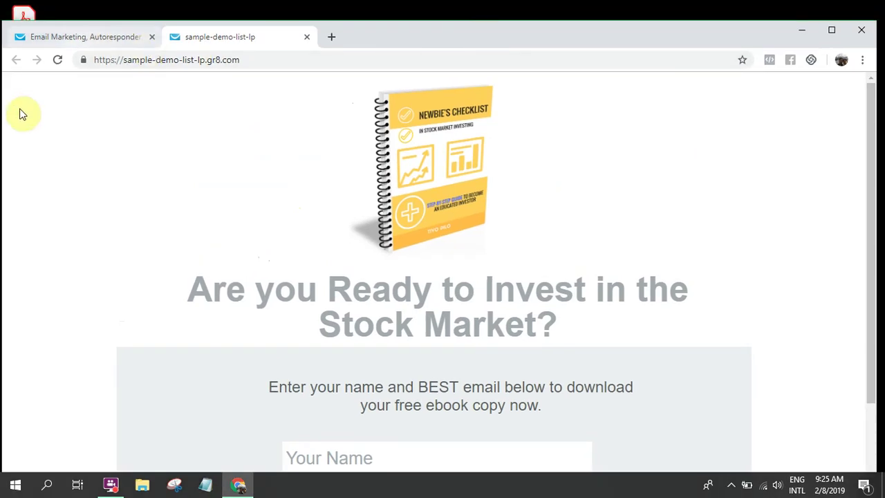
left_click_drag(7, 118, 606, 134)
left_click_drag(751, 40, 546, 26)
scroll(559, 214, "down", 1)
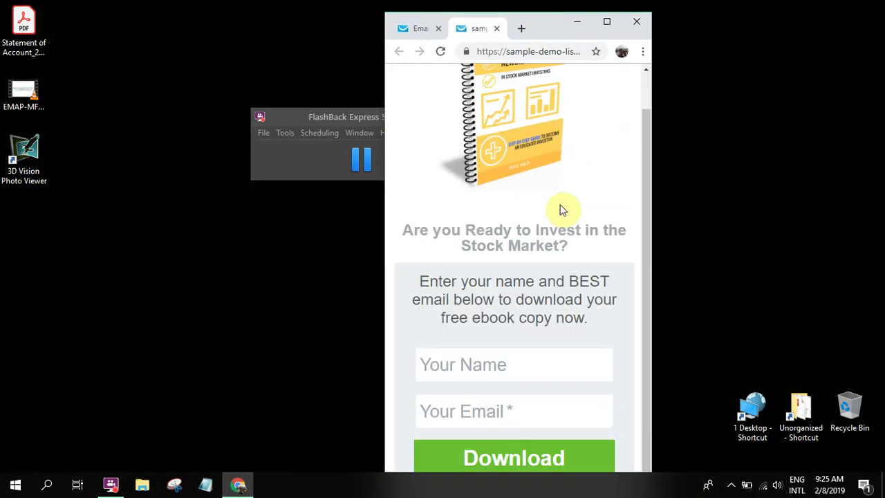
scroll(539, 273, "up", 1)
scroll(536, 263, "down", 1)
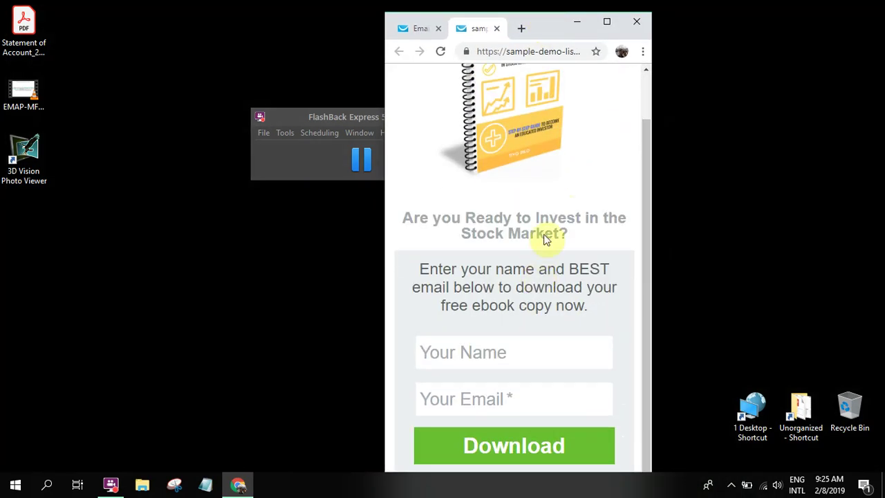
scroll(581, 152, "up", 1)
left_click(613, 24)
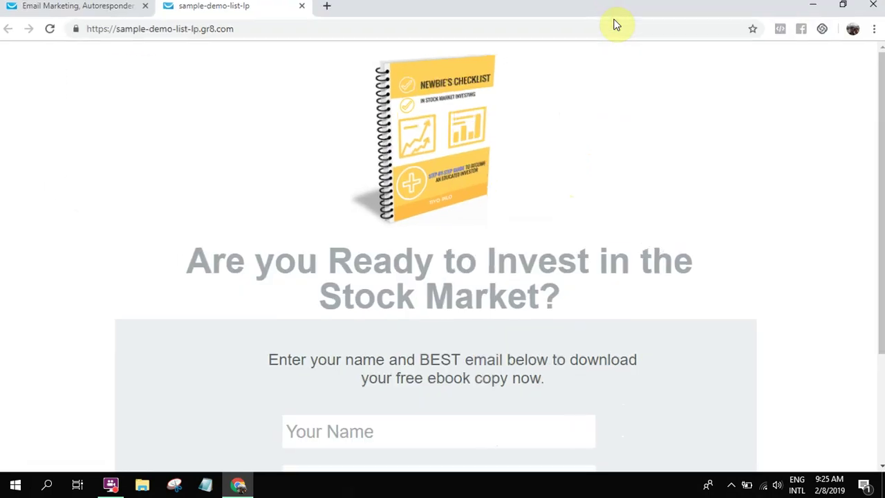
scroll(326, 231, "down", 2)
scroll(328, 232, "up", 2)
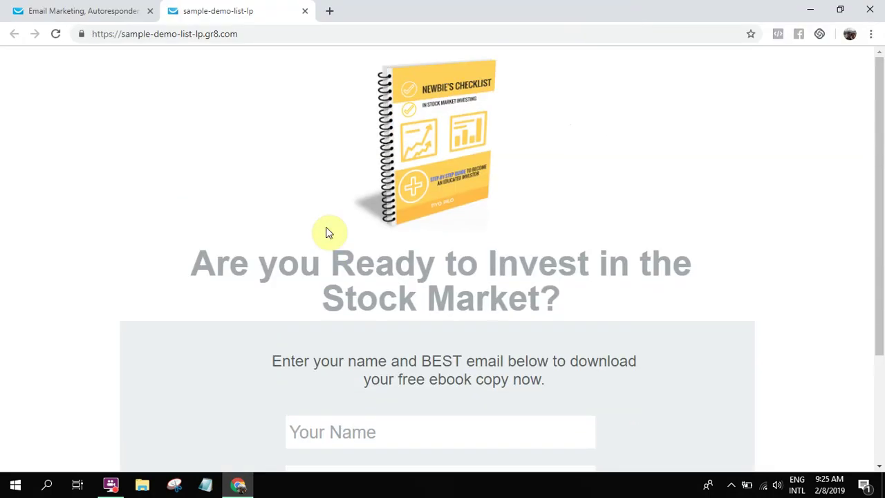